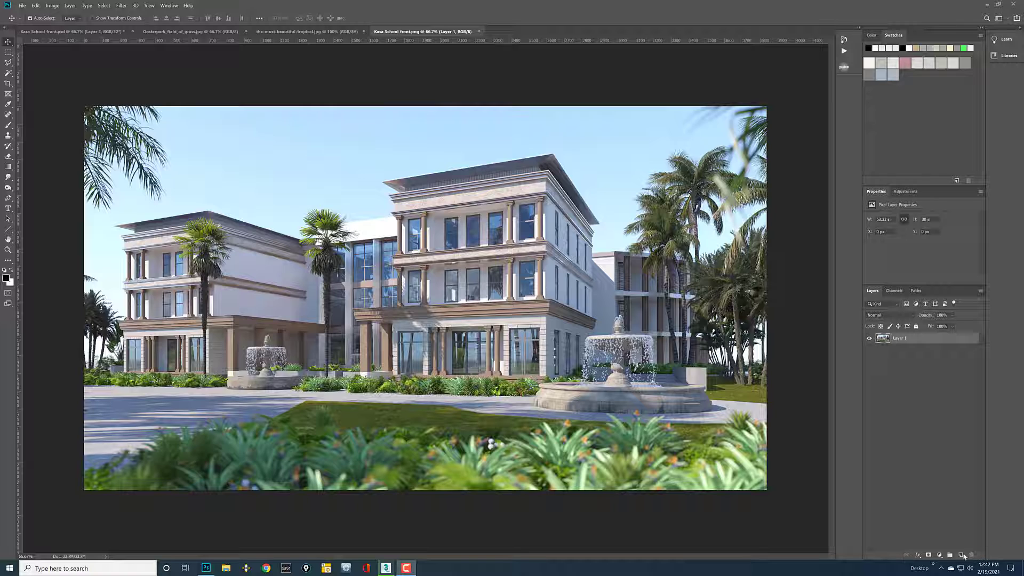
Step: Add a new layer above the building render and fill it with the black foreground color
click(961, 555)
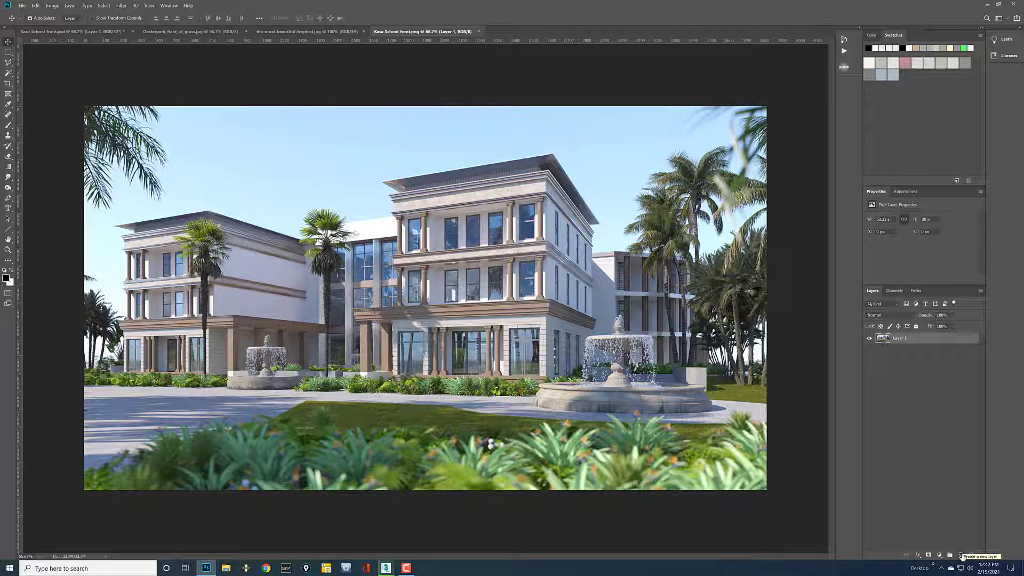
click(962, 556)
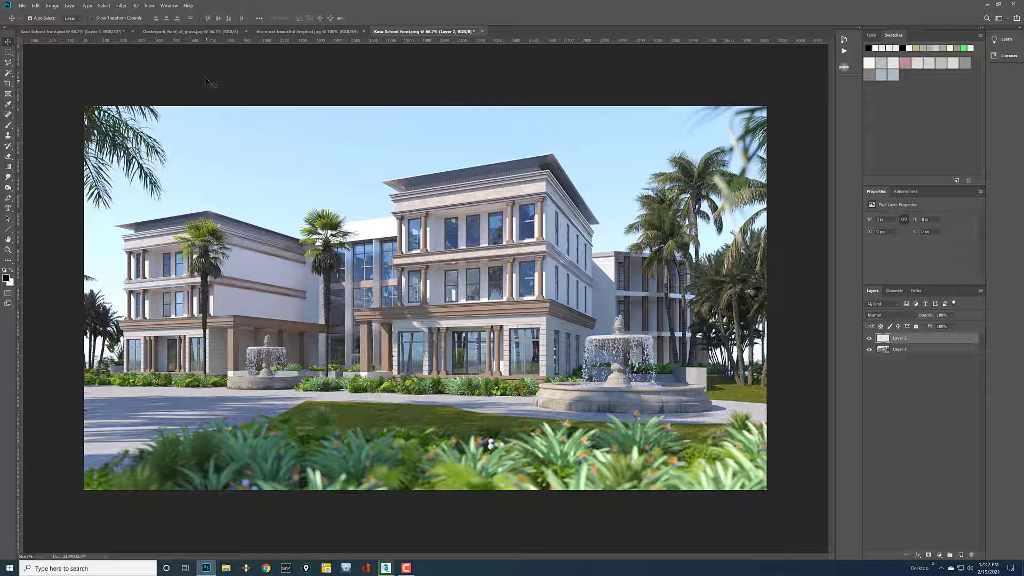
click(35, 6)
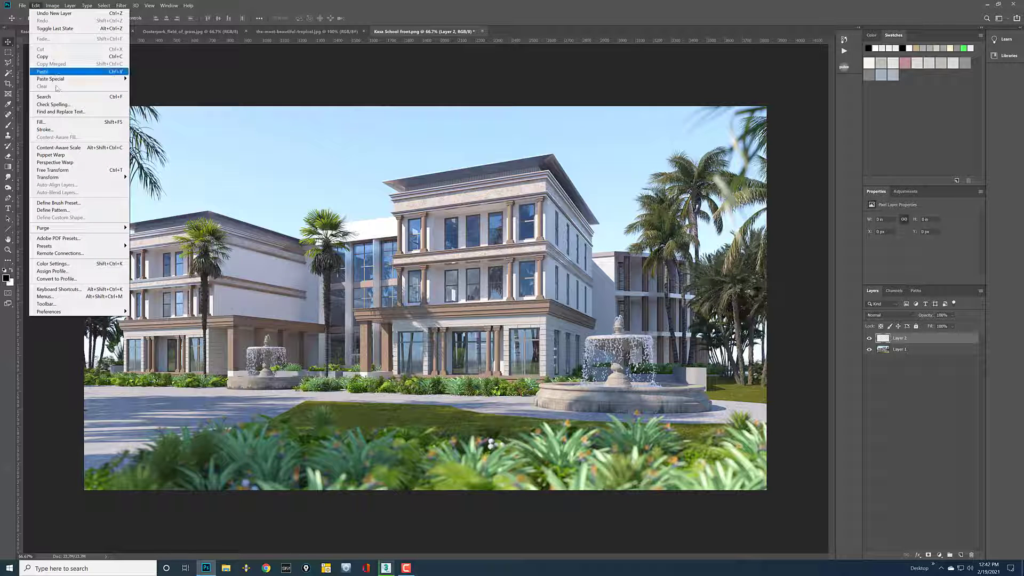
click(42, 121)
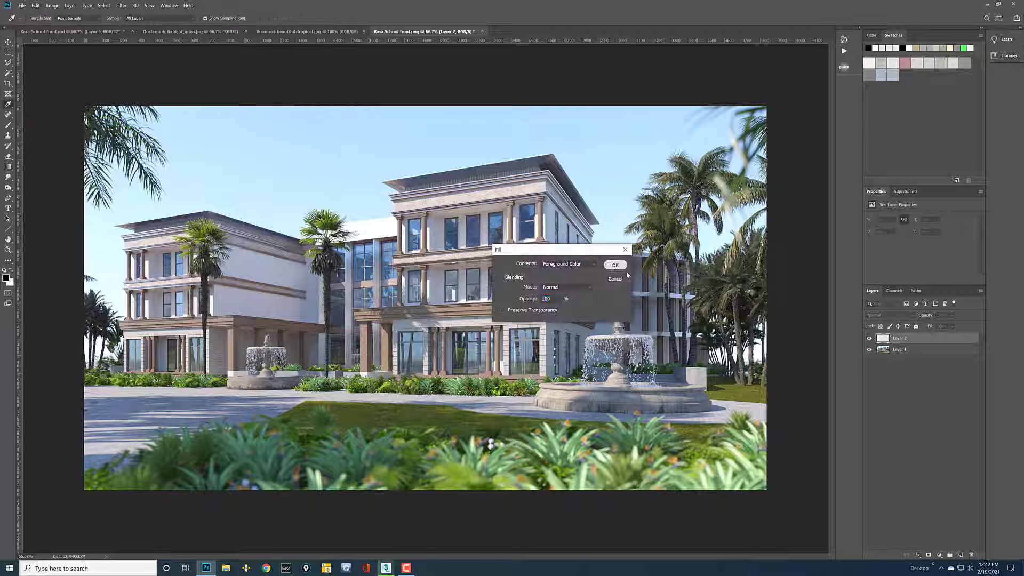
click(615, 265)
Step: Set the black layer's blend mode to Screen
key(v)
click(891, 314)
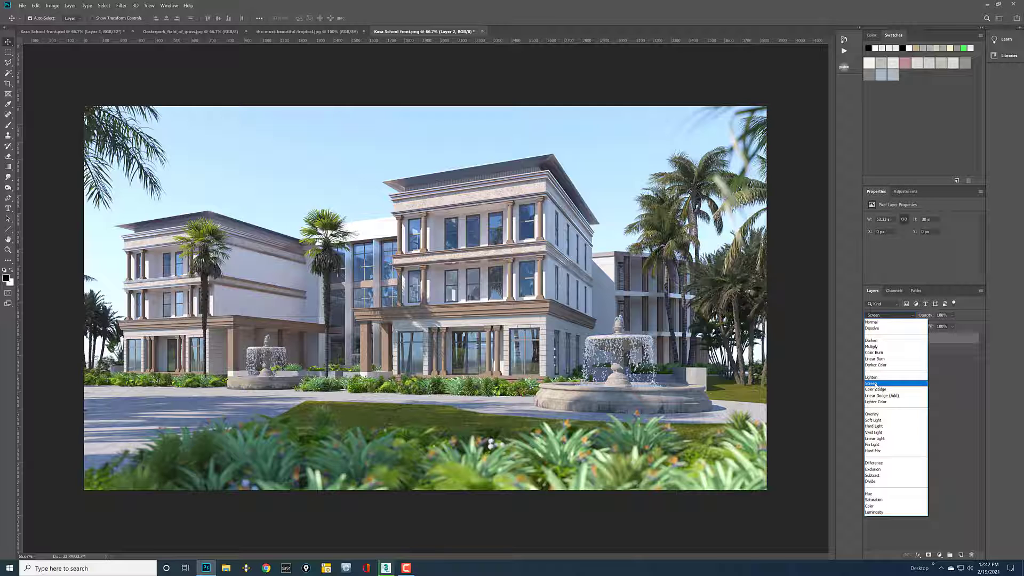
click(875, 385)
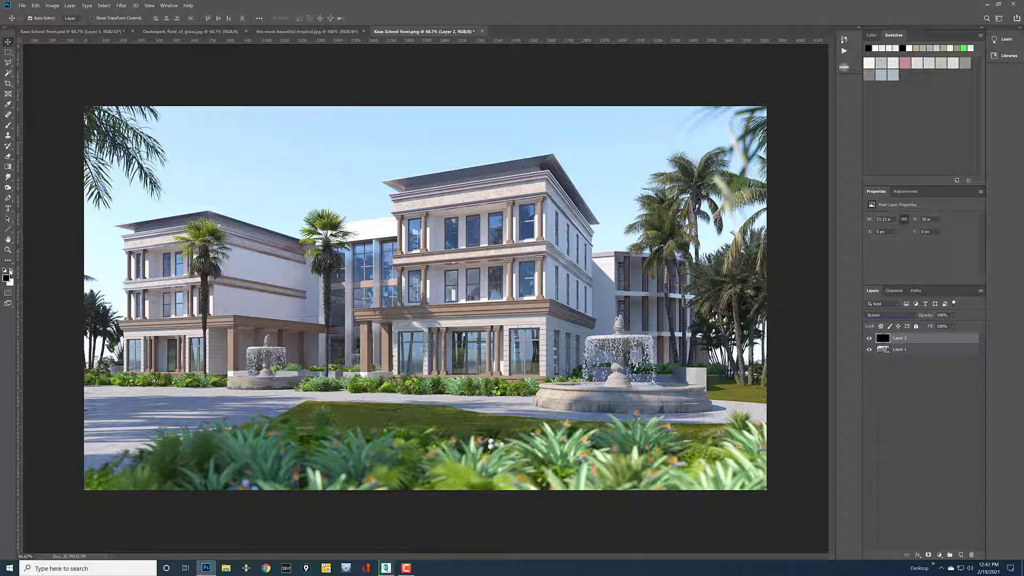
Step: Activate the Brush tool with the Clouds & Skies 00 brush from the Joel Grimes - Clouds and Skies set
click(7, 126)
click(44, 20)
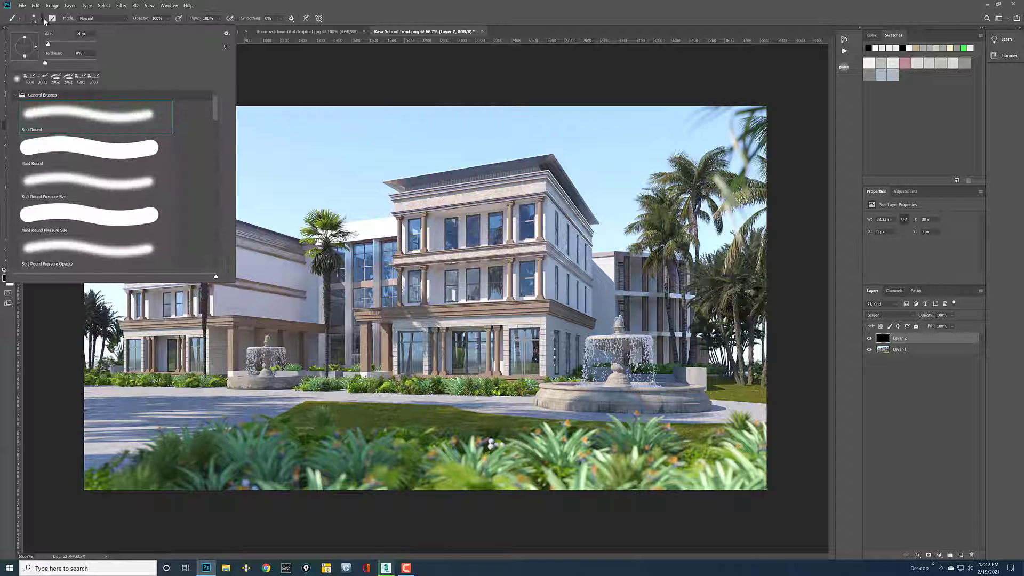
mouse_move(216, 113)
mouse_down()
mouse_move(210, 193)
mouse_move(207, 156)
mouse_up()
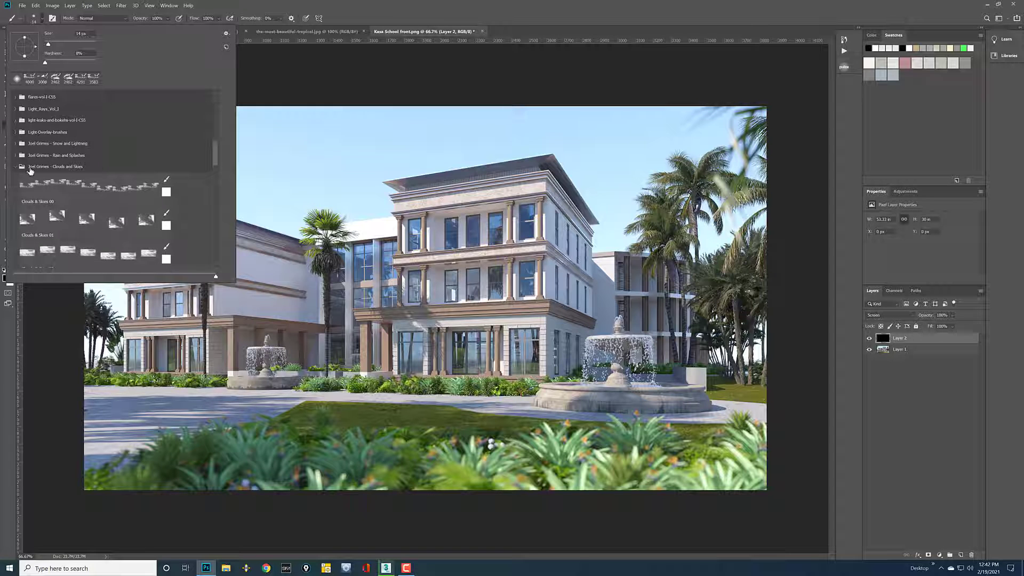
click(69, 186)
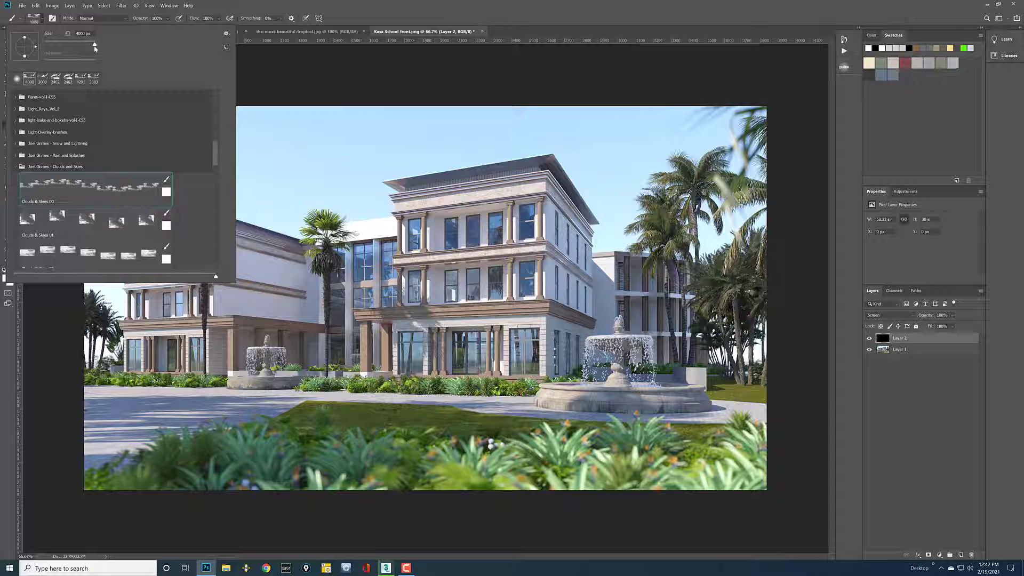
Step: Try single white cloud stamps at successively higher positions over the building with the Clouds & Skies 00 brush, undoing each one
click(452, 322)
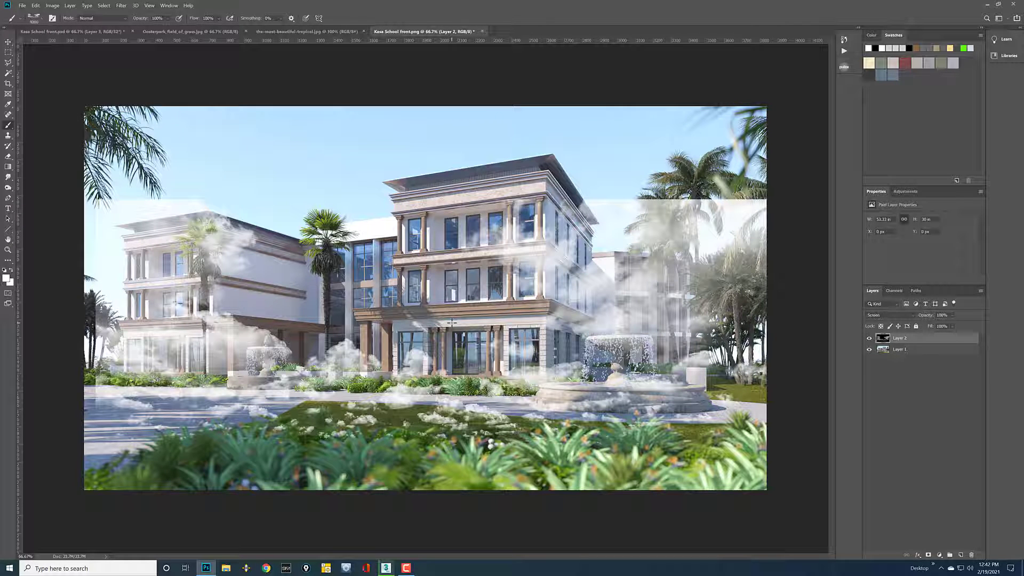
key(ctrl+z)
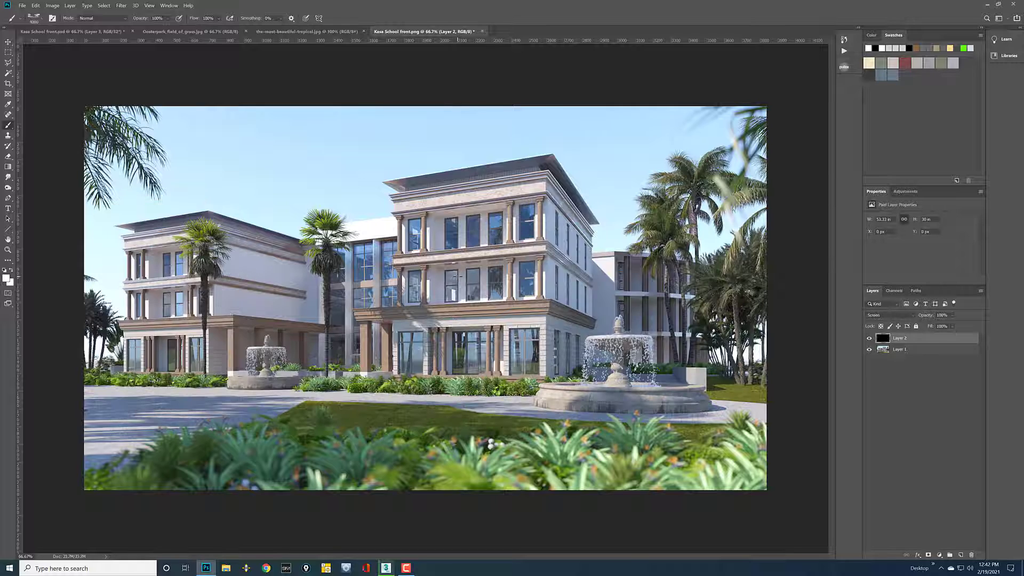
click(457, 275)
key(ctrl+z)
click(459, 251)
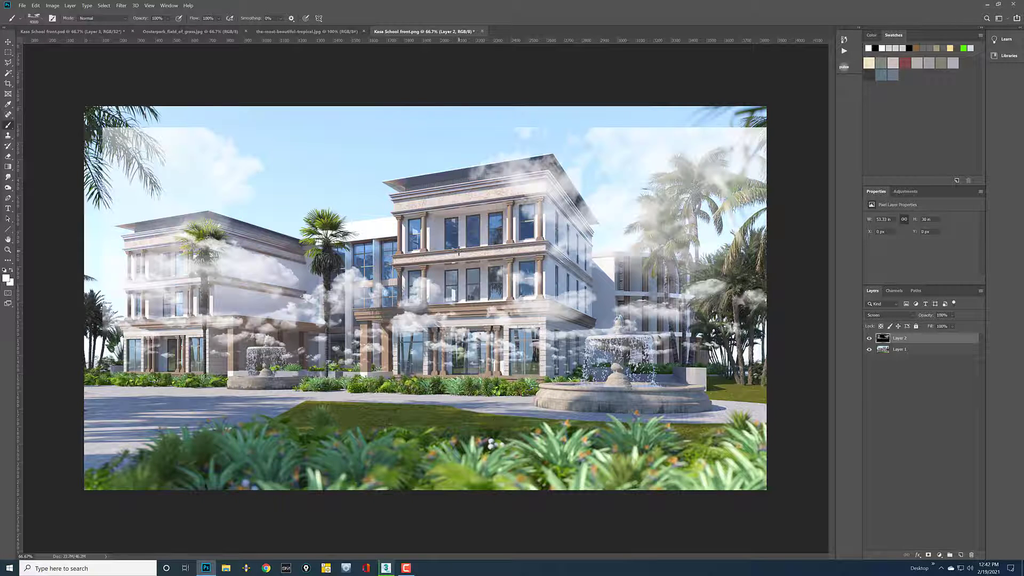
key(ctrl+z)
click(458, 239)
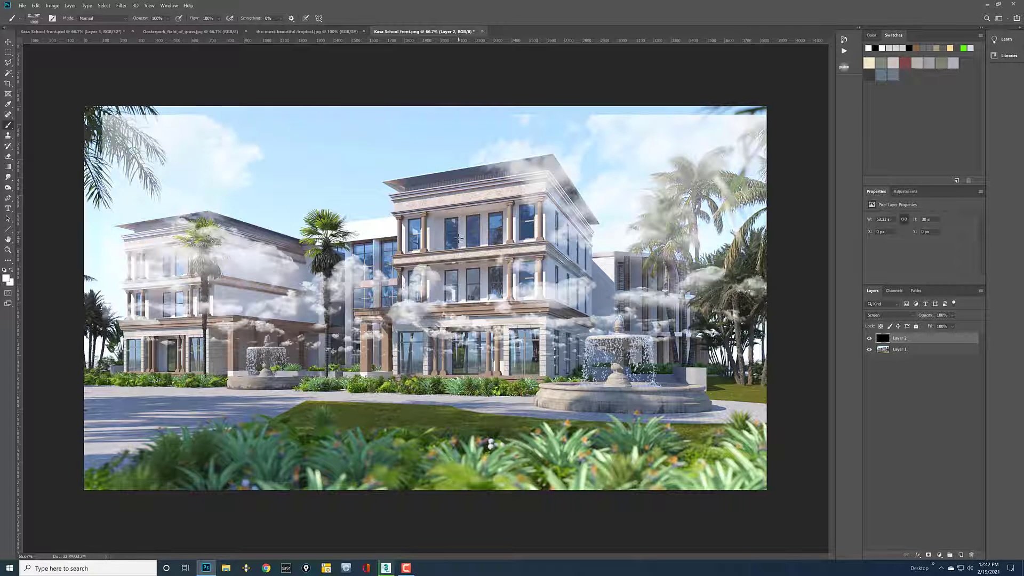
key(ctrl+z)
click(457, 223)
key(ctrl+z)
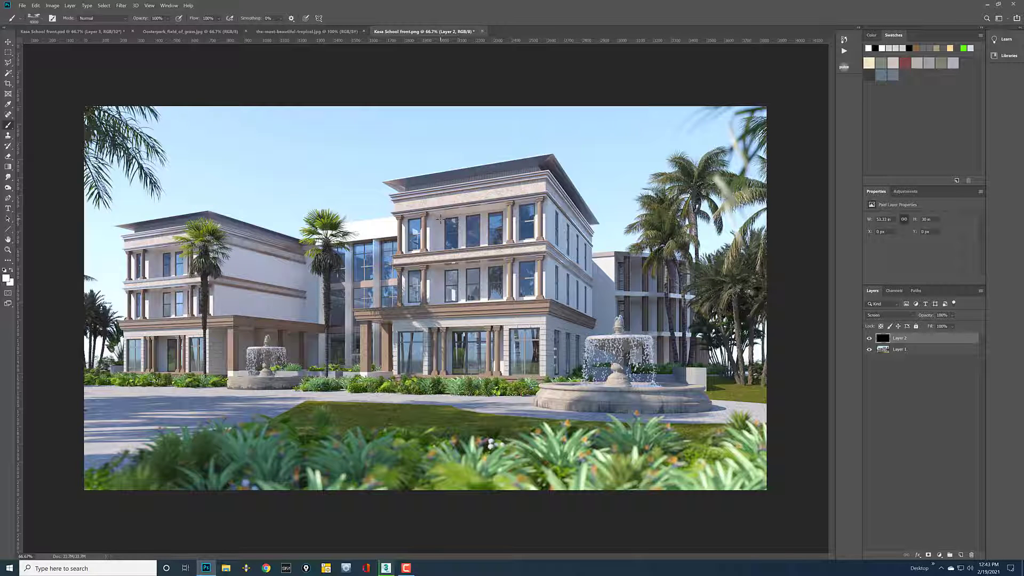
click(440, 218)
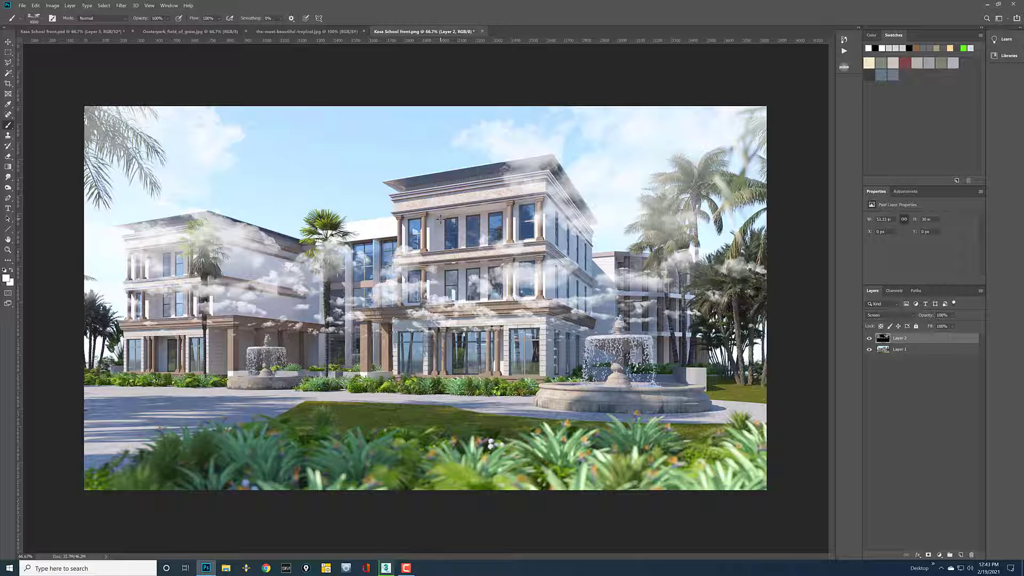
key(ctrl+z)
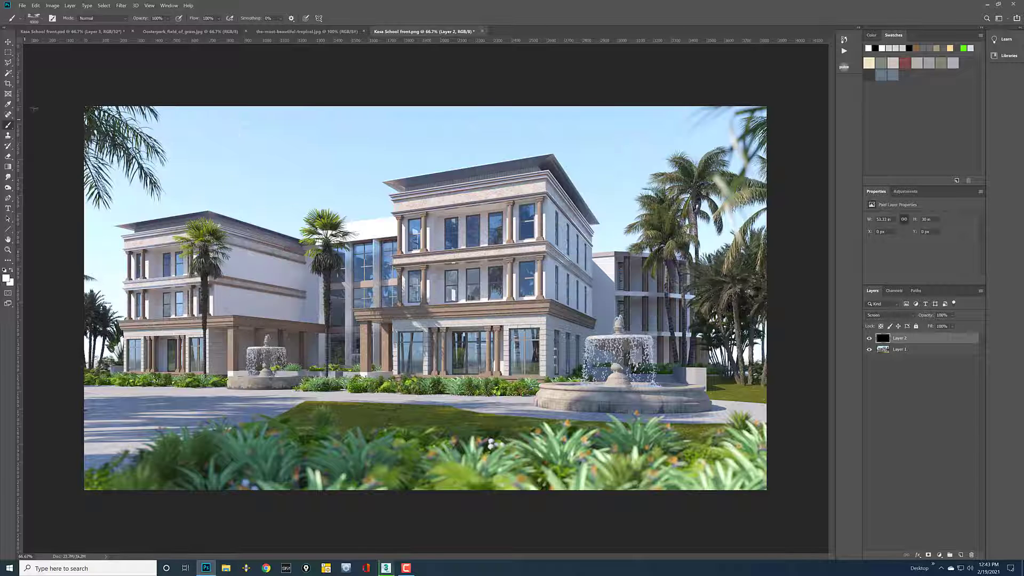
Step: Look through the cloud brushes and choose Clouds & Skies 14
click(37, 18)
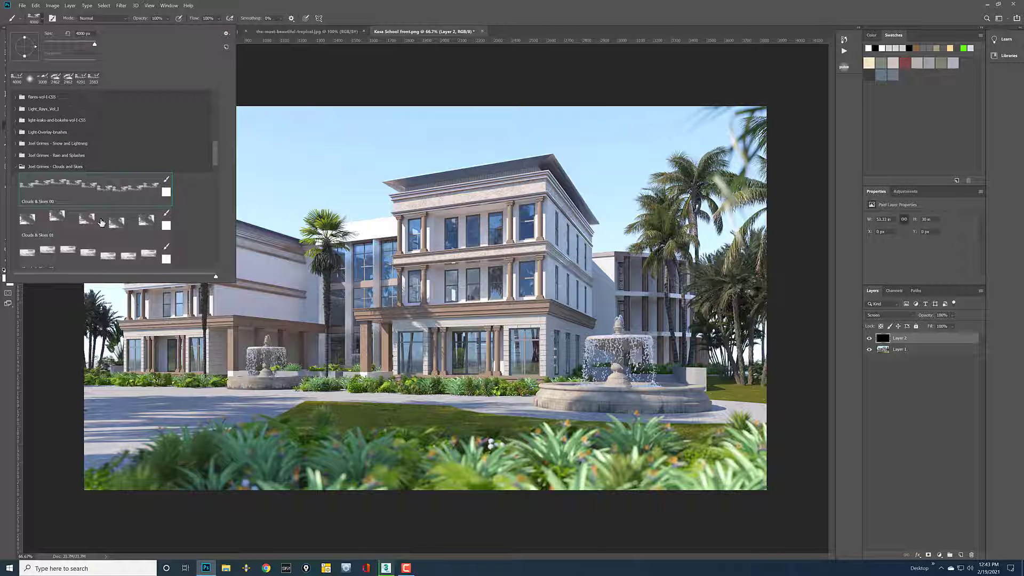
scroll(107, 224, down, 4)
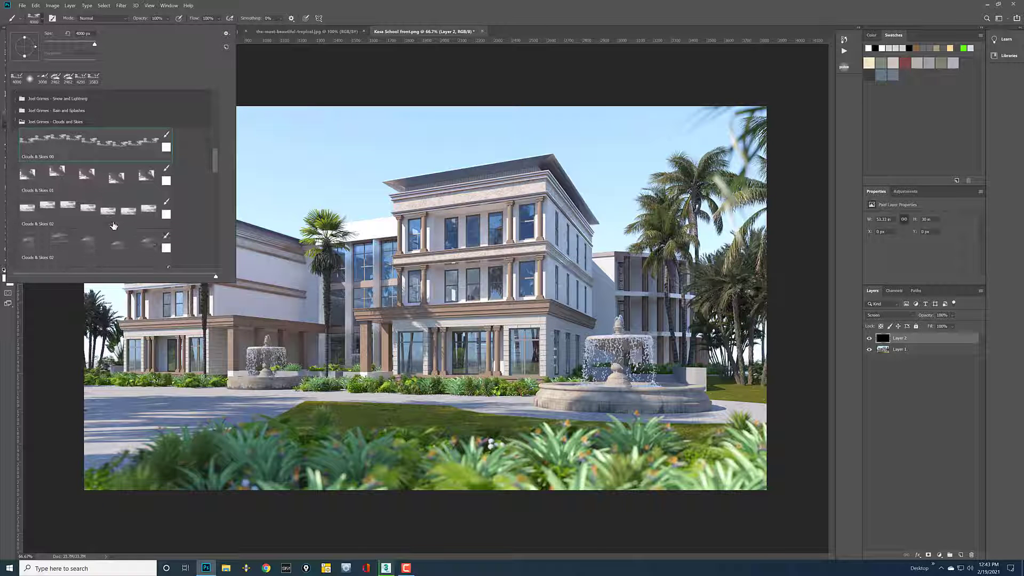
scroll(114, 225, down, 12)
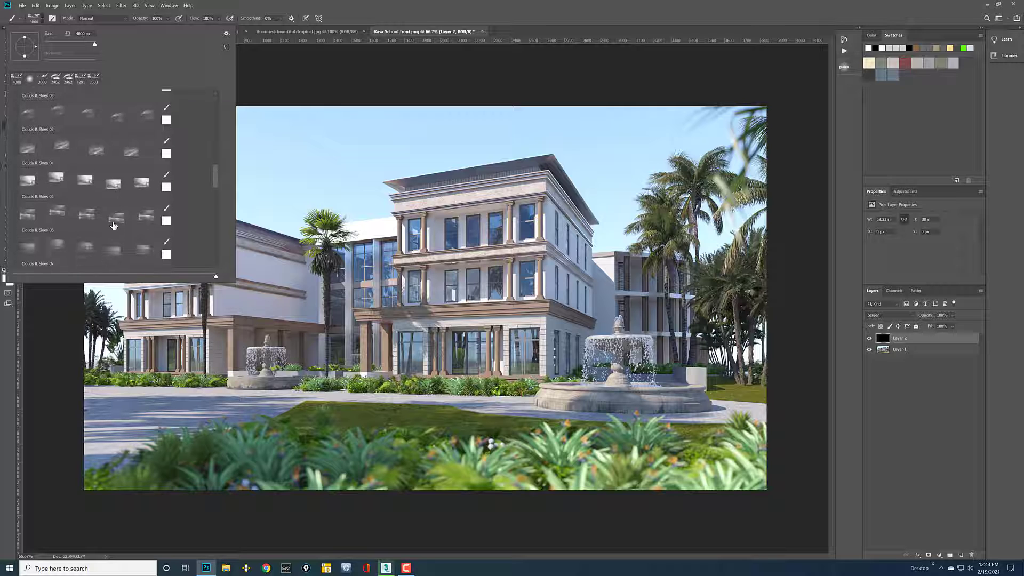
scroll(113, 226, down, 10)
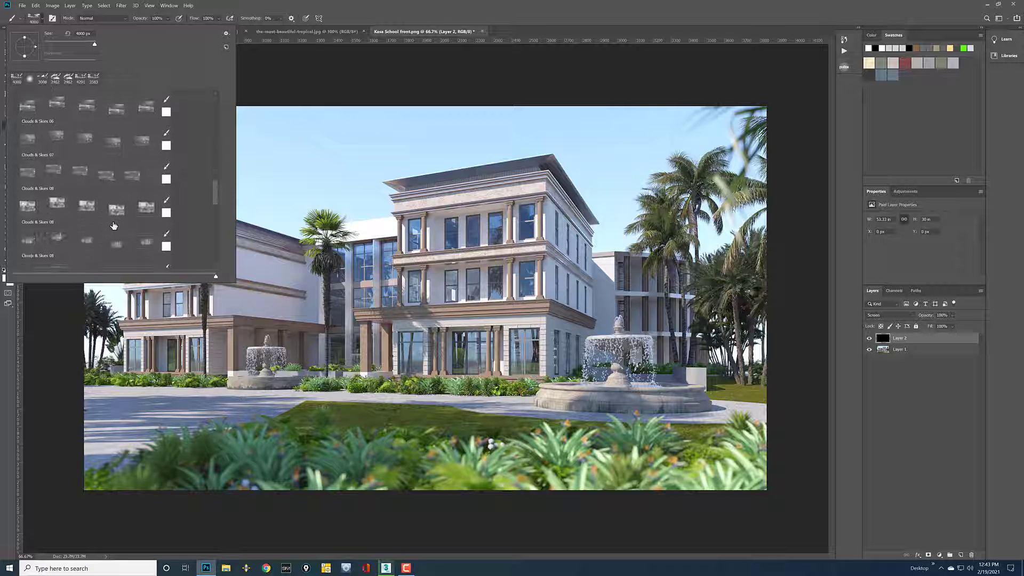
scroll(114, 226, down, 3)
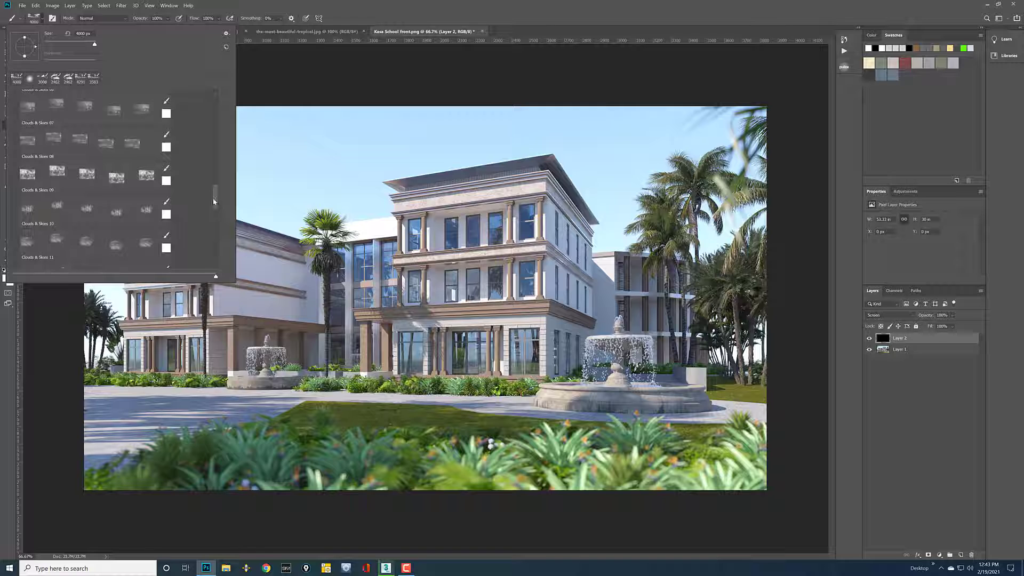
drag(213, 201, 213, 222)
click(127, 200)
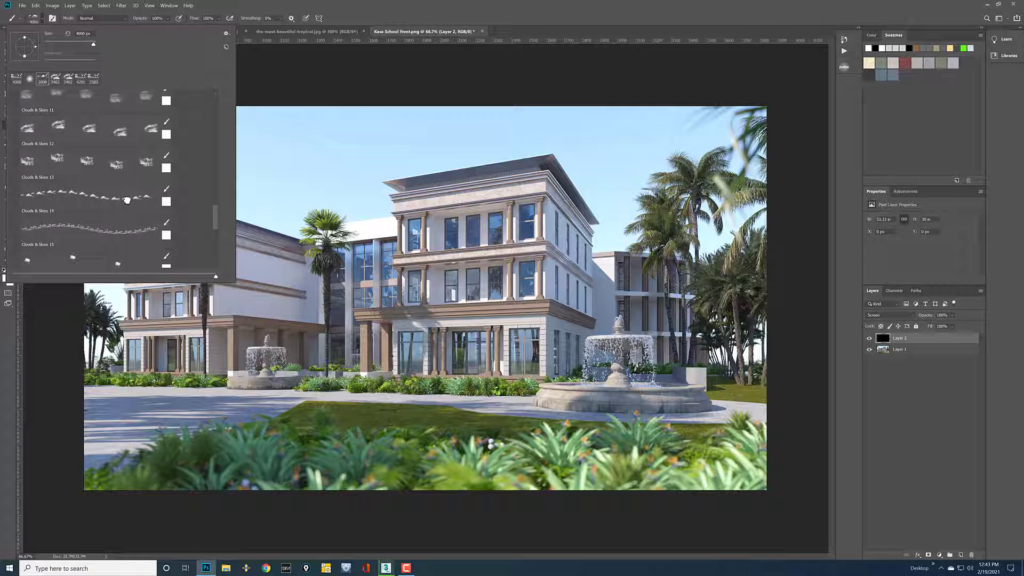
Step: Try the Clouds & Skies 14 brush at two heights over the main building, undoing both stamps
click(441, 301)
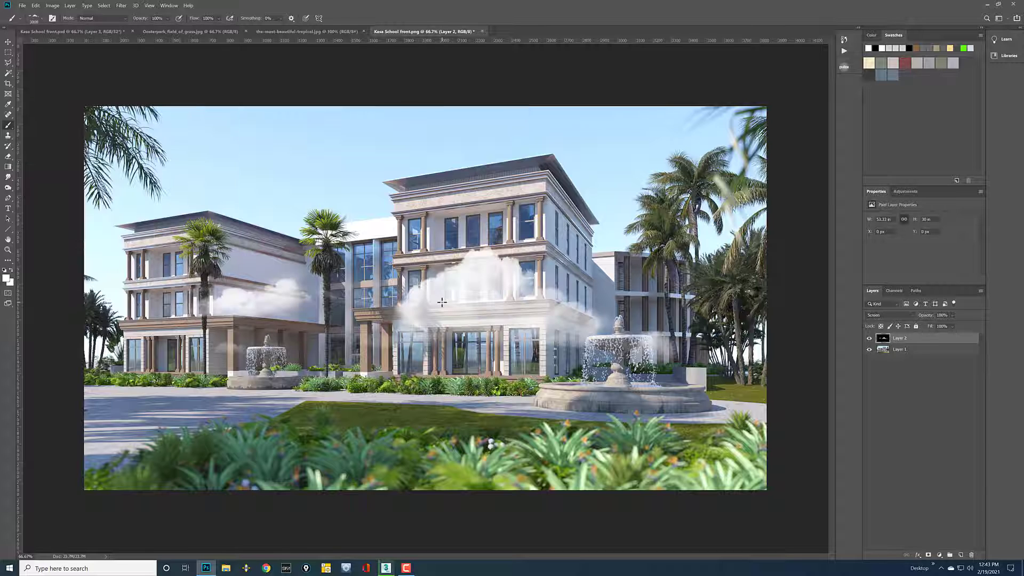
key(ctrl+z)
click(442, 245)
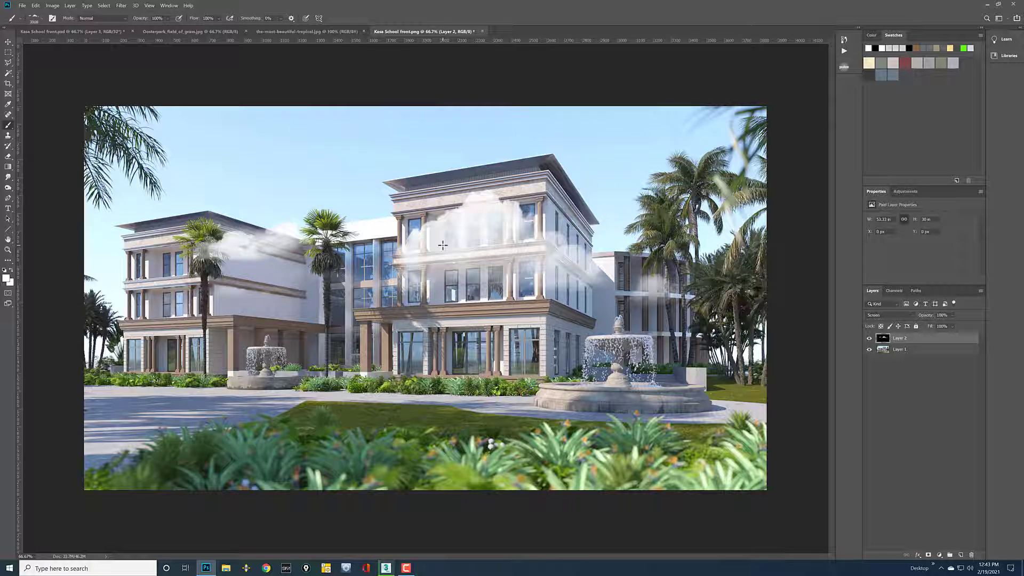
key(ctrl+z)
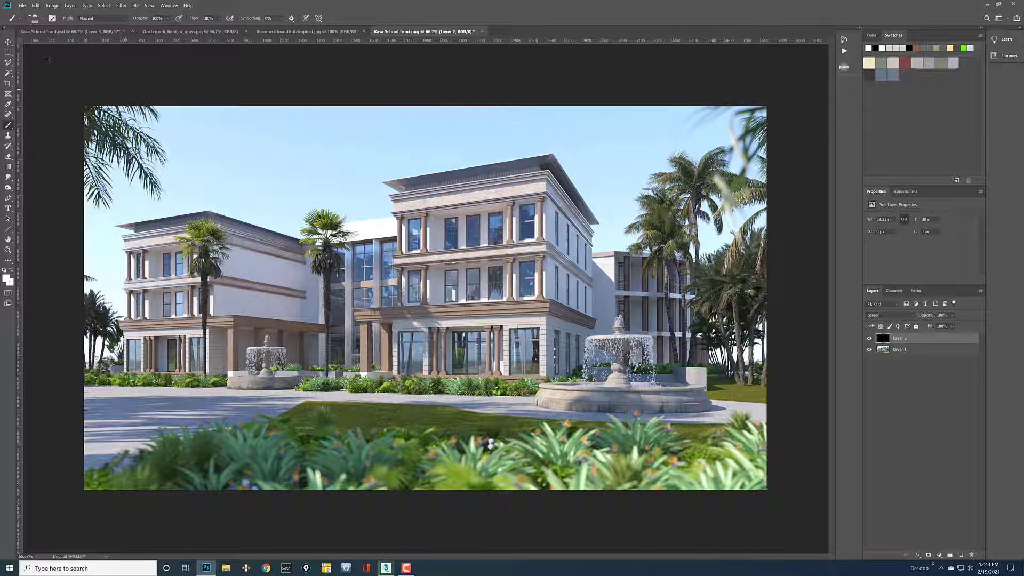
Step: Compare the cloud brushes 06 to 09, choose Clouds & Skies 09 and enlarge it to 5000 px
click(43, 19)
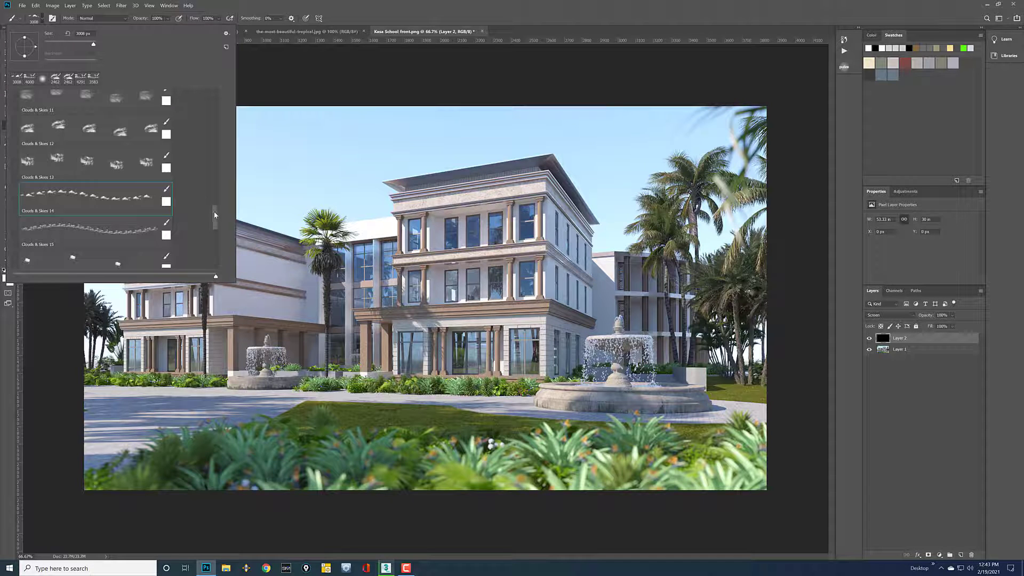
scroll(216, 219, down, 6)
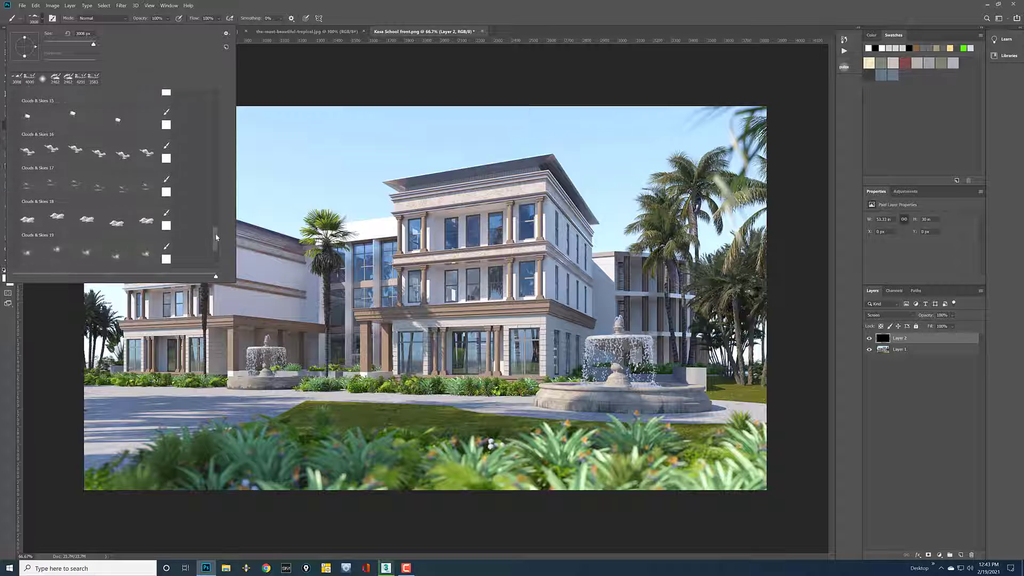
mouse_move(215, 233)
mouse_down()
mouse_move(214, 241)
mouse_move(212, 187)
mouse_up()
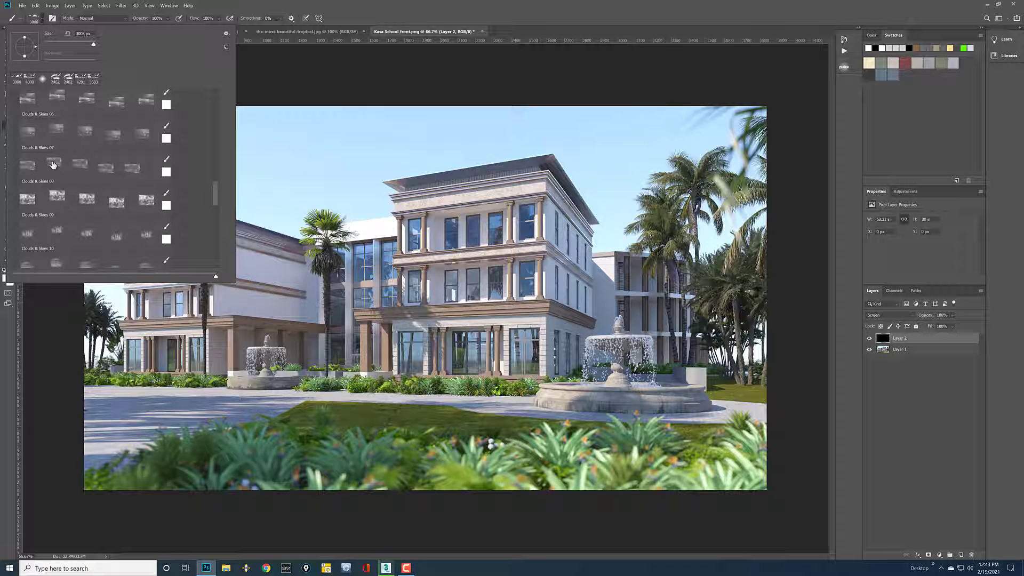
click(54, 101)
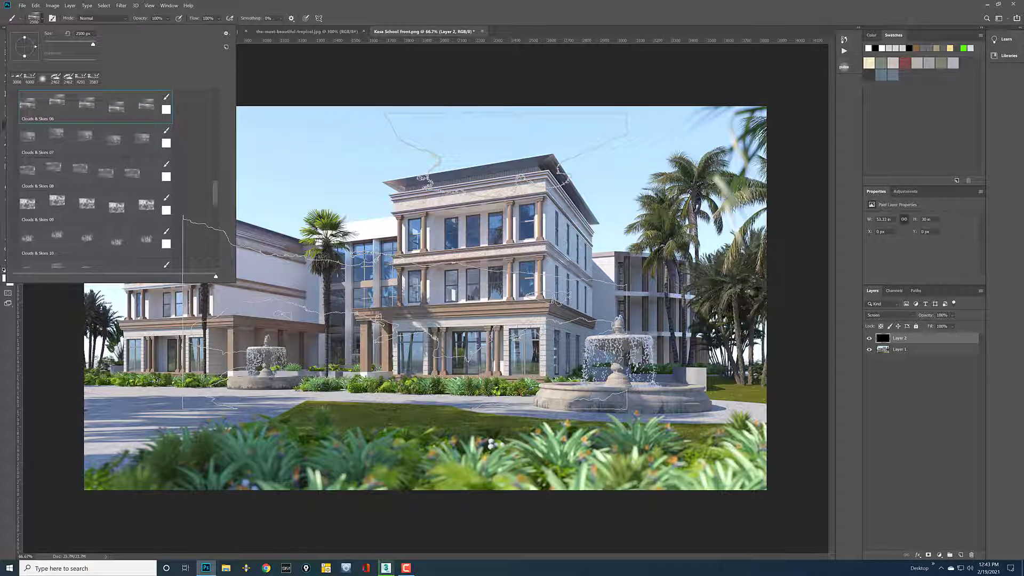
click(113, 143)
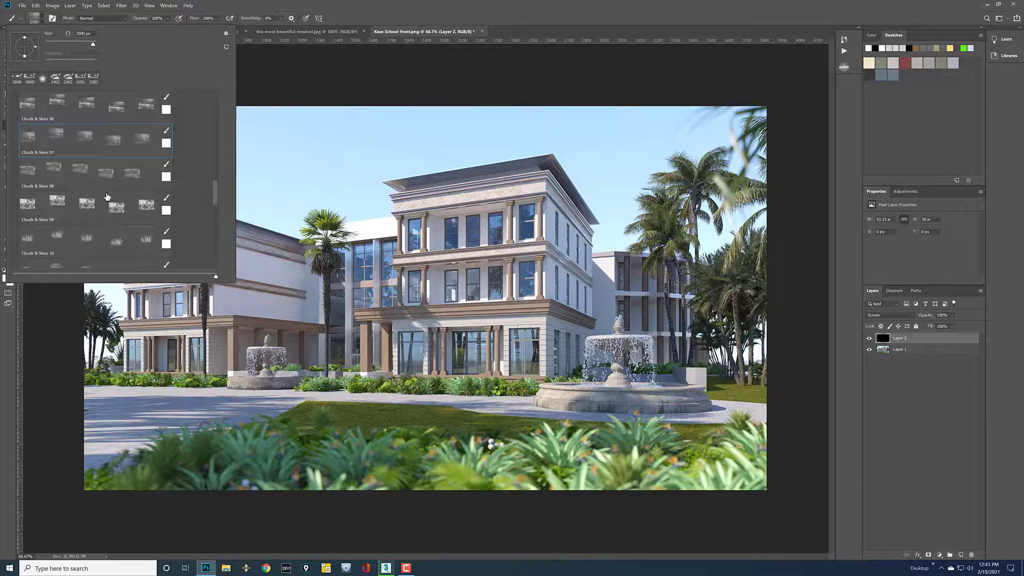
click(113, 173)
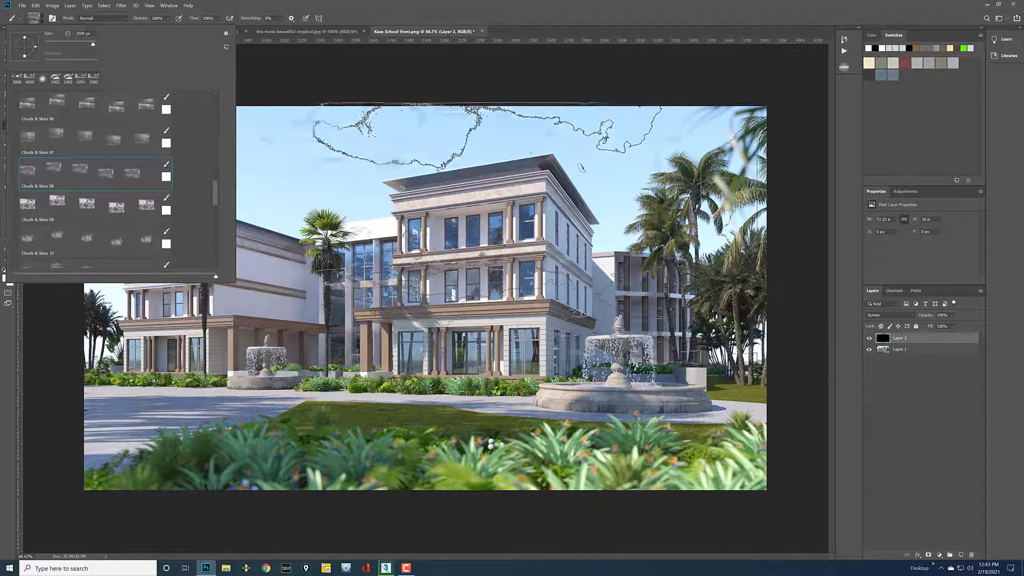
click(113, 208)
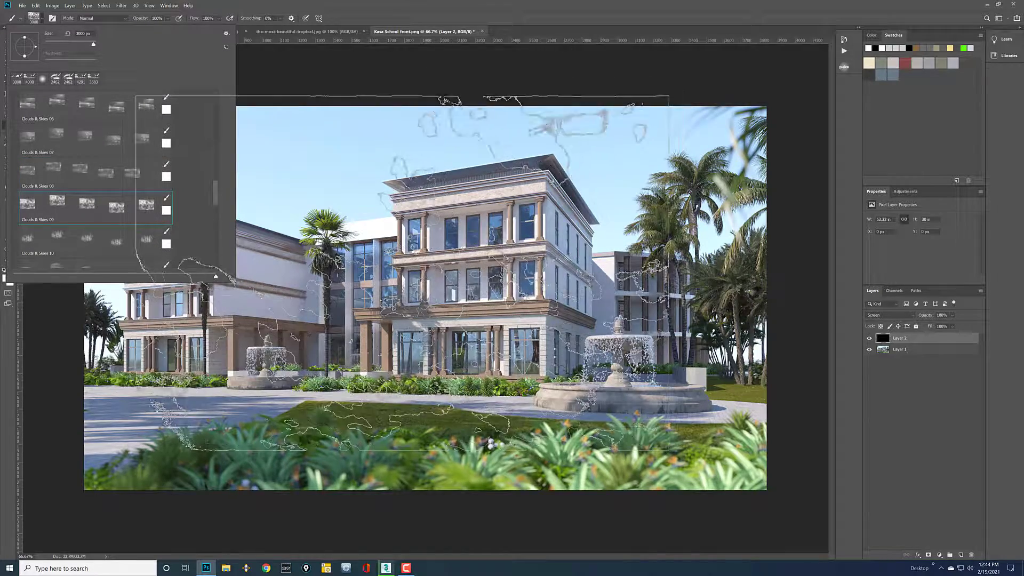
drag(97, 47, 102, 47)
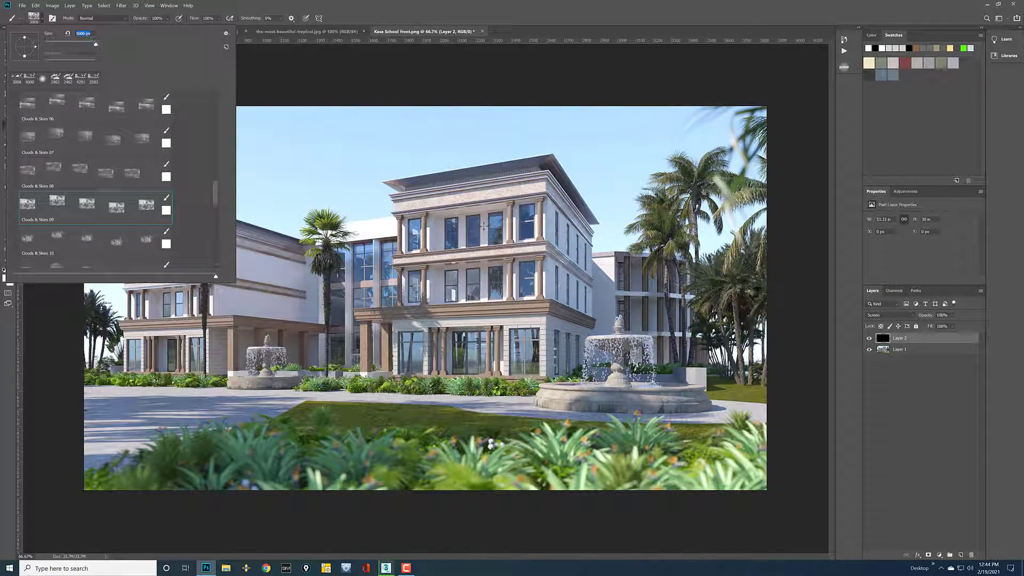
Step: Try one enlarged Clouds & Skies 09 stamp across the whole image and undo it
click(439, 259)
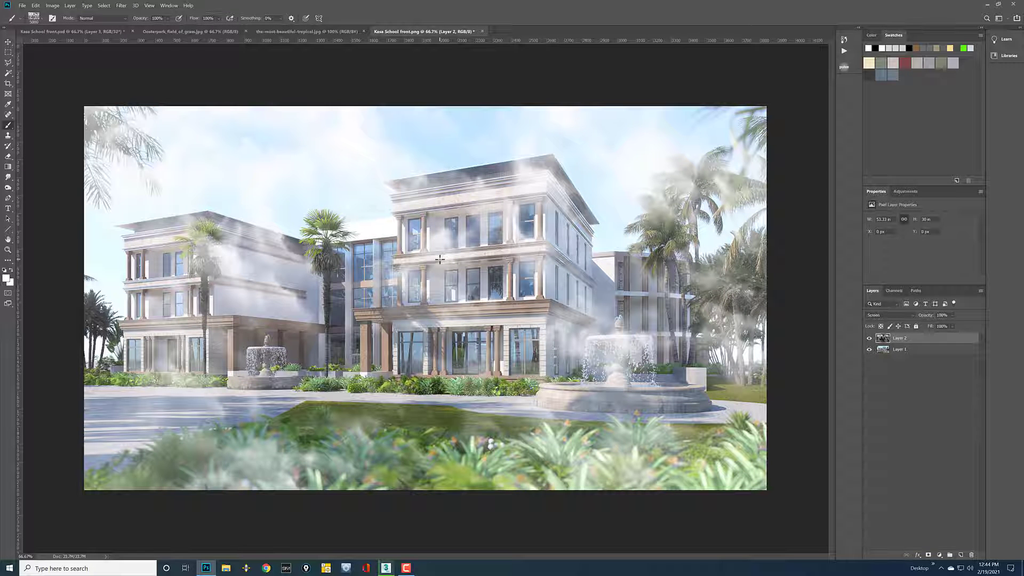
key(ctrl+z)
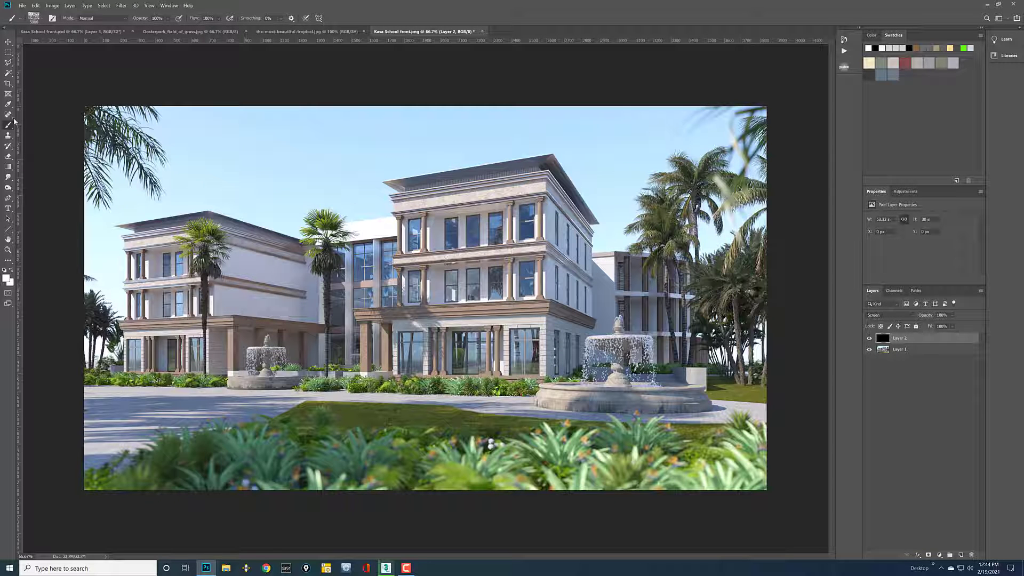
Step: Choose the Clouds & Skies 14 brush, try one stamp over the main building and undo it
click(39, 20)
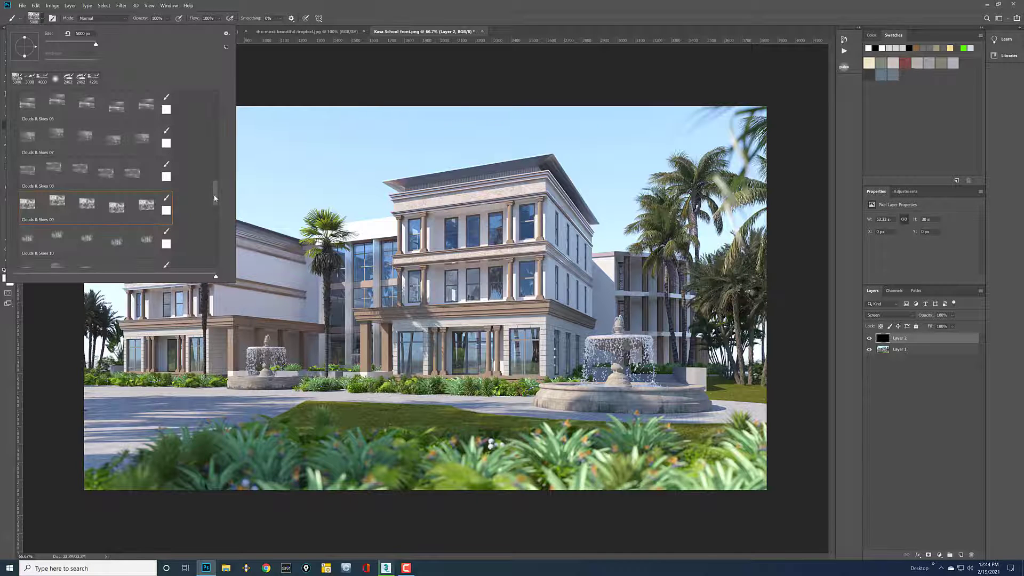
mouse_move(215, 199)
mouse_down()
mouse_move(214, 256)
mouse_move(216, 222)
mouse_up()
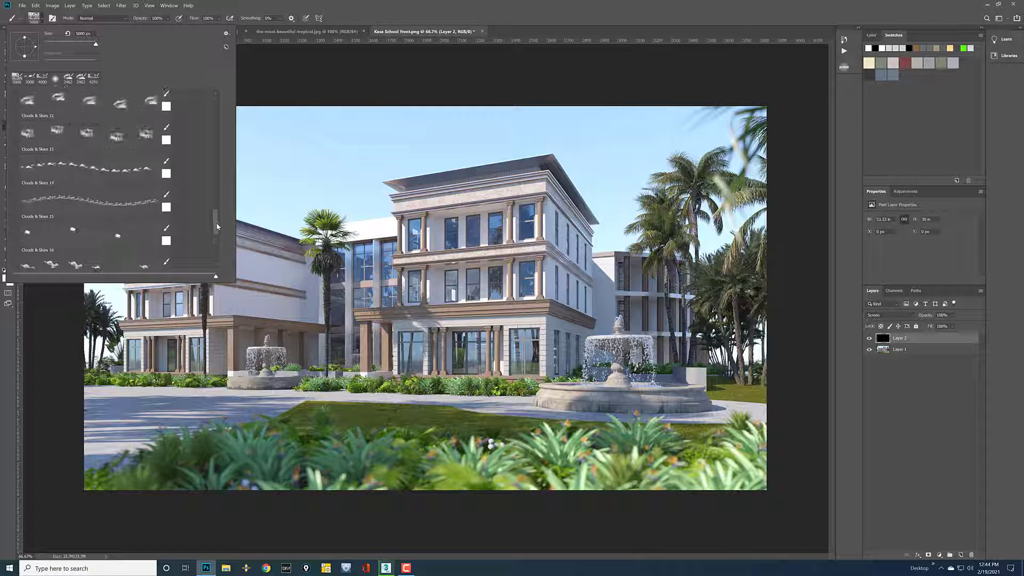
click(141, 169)
click(421, 225)
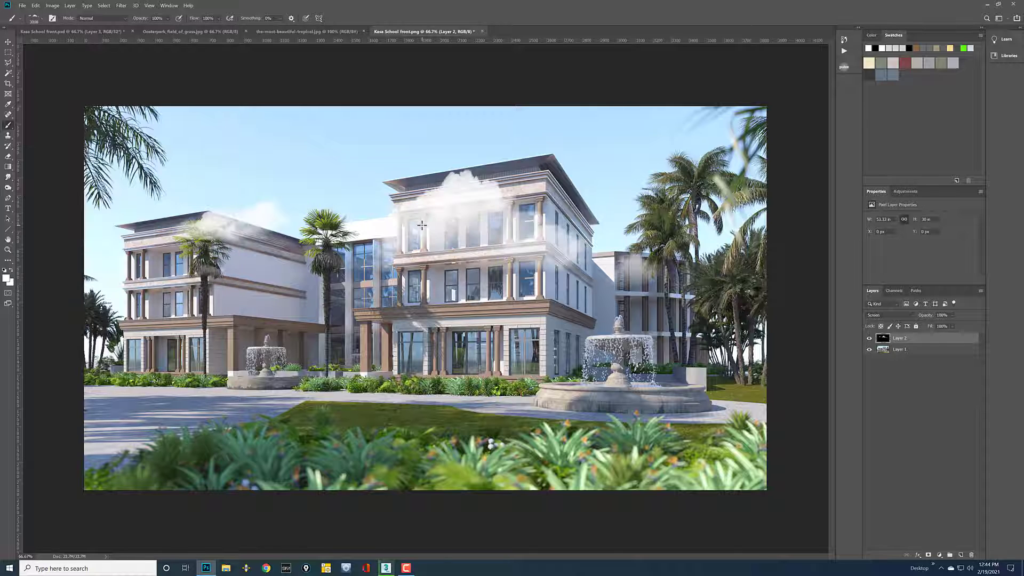
key(ctrl+z)
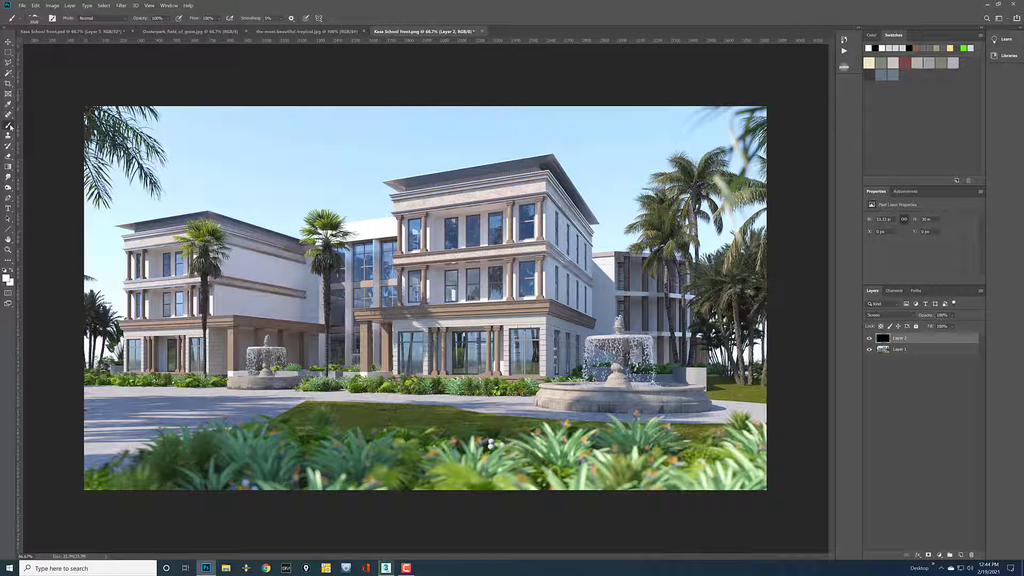
Step: Enlarge the Clouds & Skies 14 brush and try stamps at different heights over the main building, undoing each one
click(32, 21)
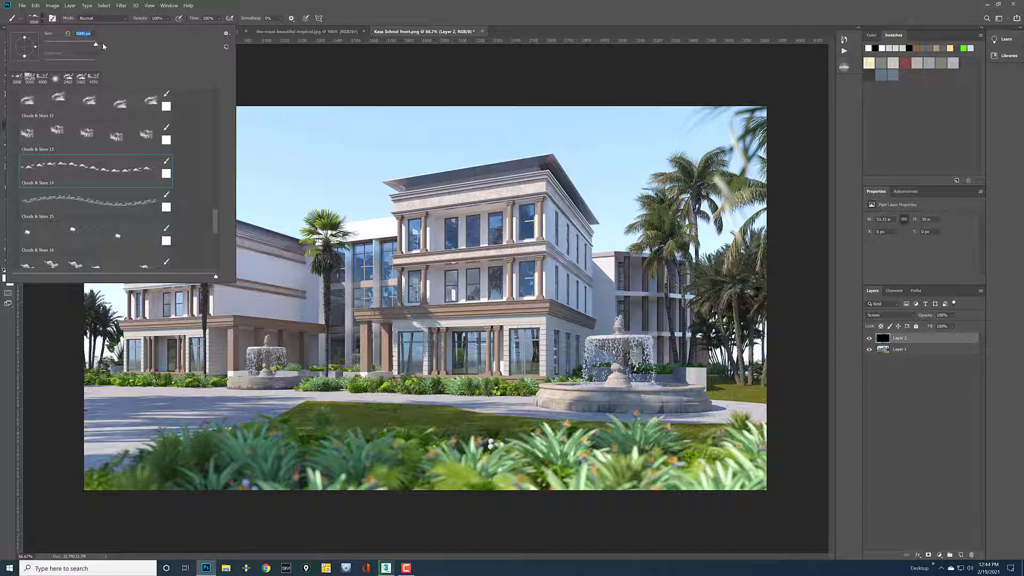
key(Return)
click(410, 247)
key(ctrl+z)
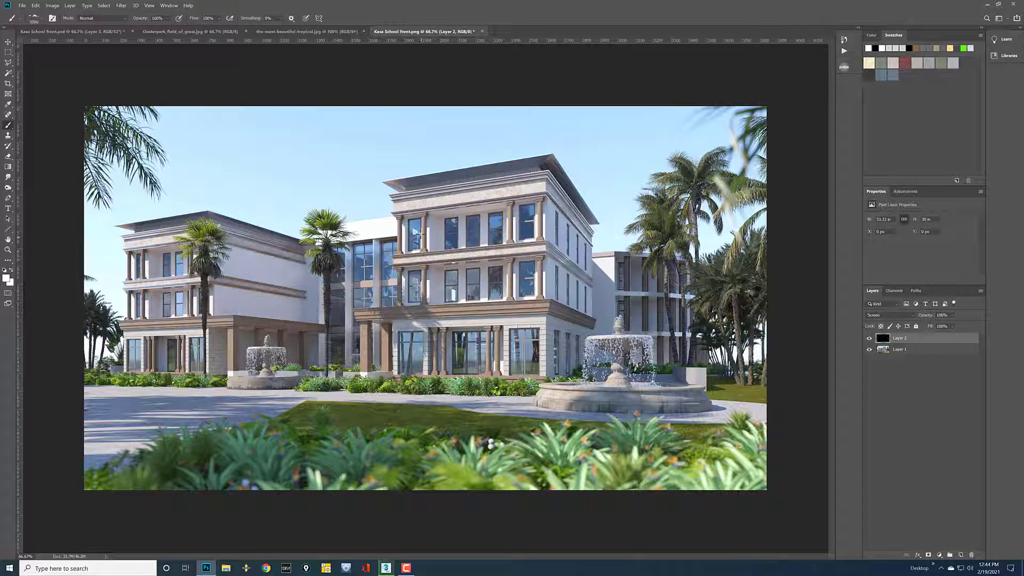
click(418, 226)
key(ctrl+z)
key(ctrl+shift+z)
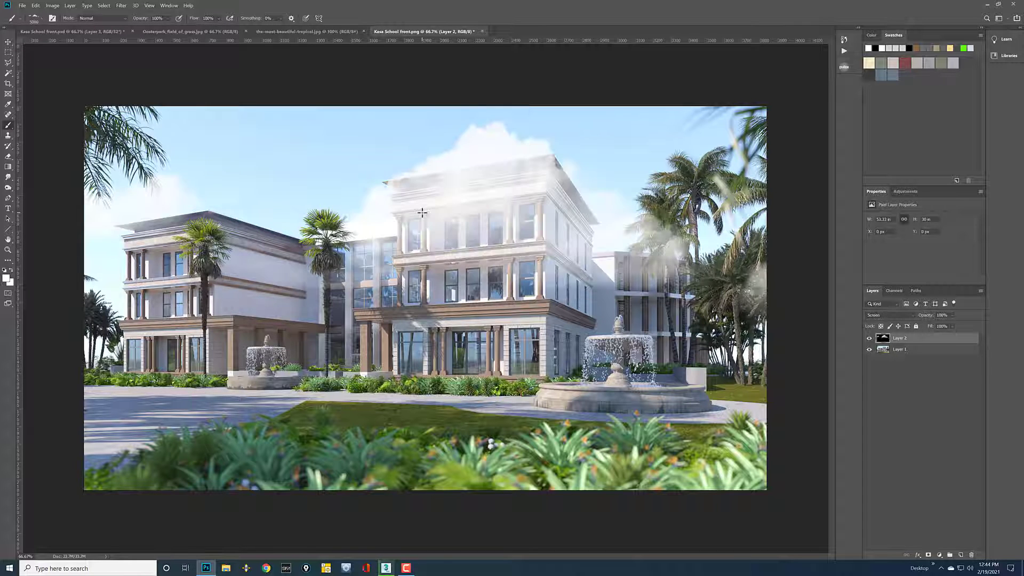
key(ctrl+z)
Step: Replace a low trial stamp with a slightly higher Clouds & Skies 14 stamp over the main building
click(417, 275)
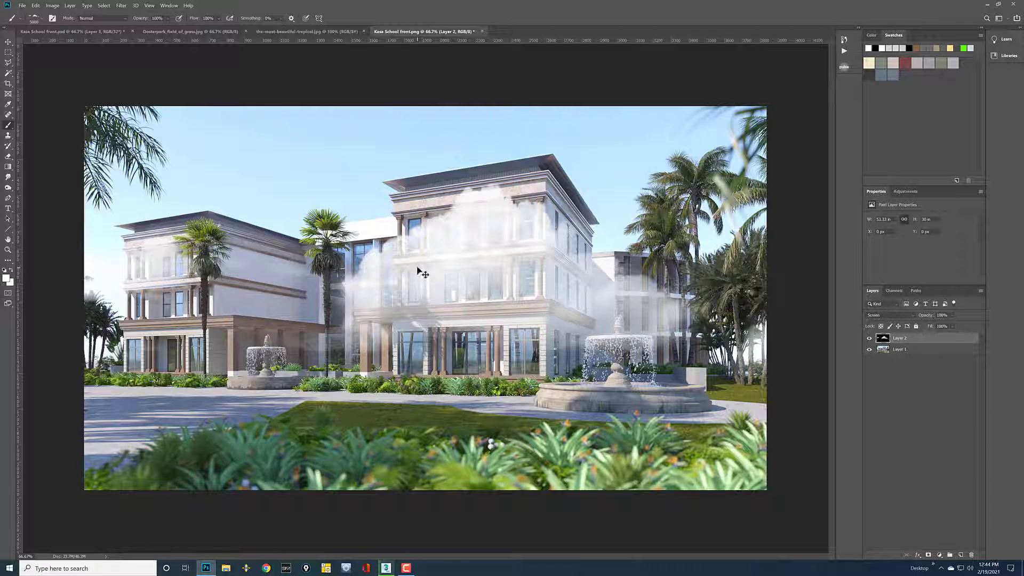
key(ctrl+z)
click(417, 263)
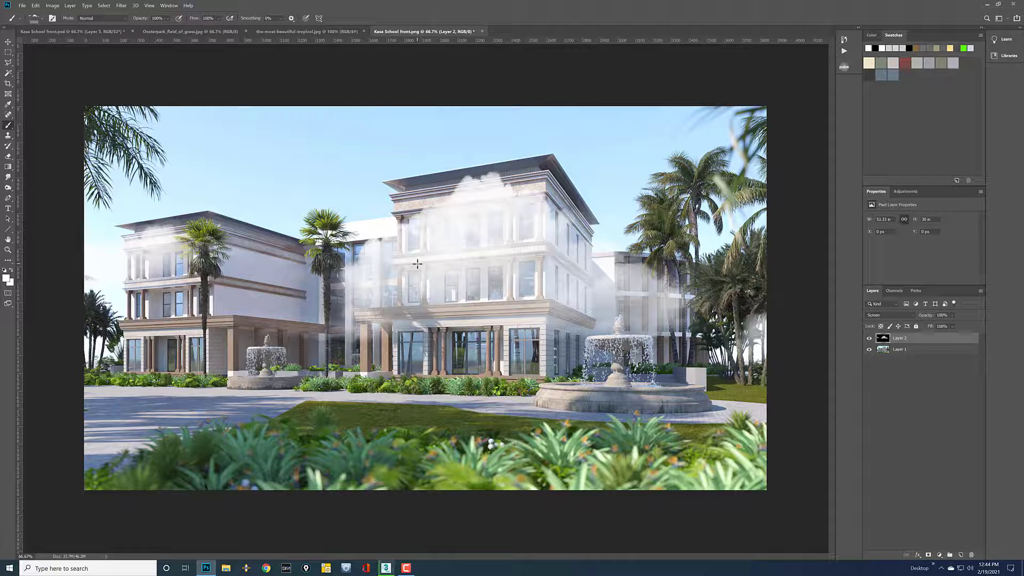
Step: Scale the cloud layer to 150% and shift it sideways so the cloud is centred over the main building's roof
key(ctrl+t)
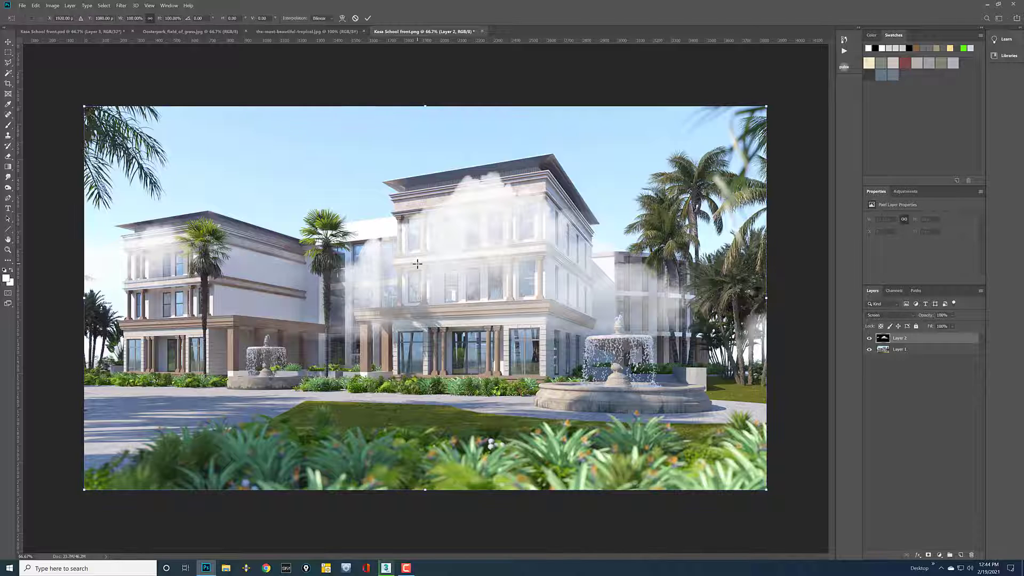
click(131, 19)
text(1500)
key(Return)
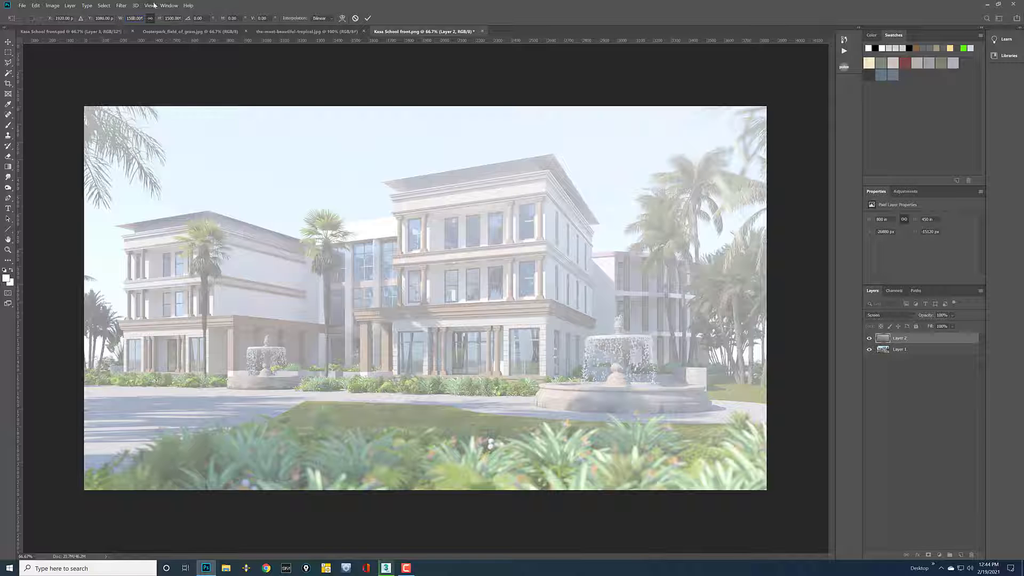
key(BackSpace)
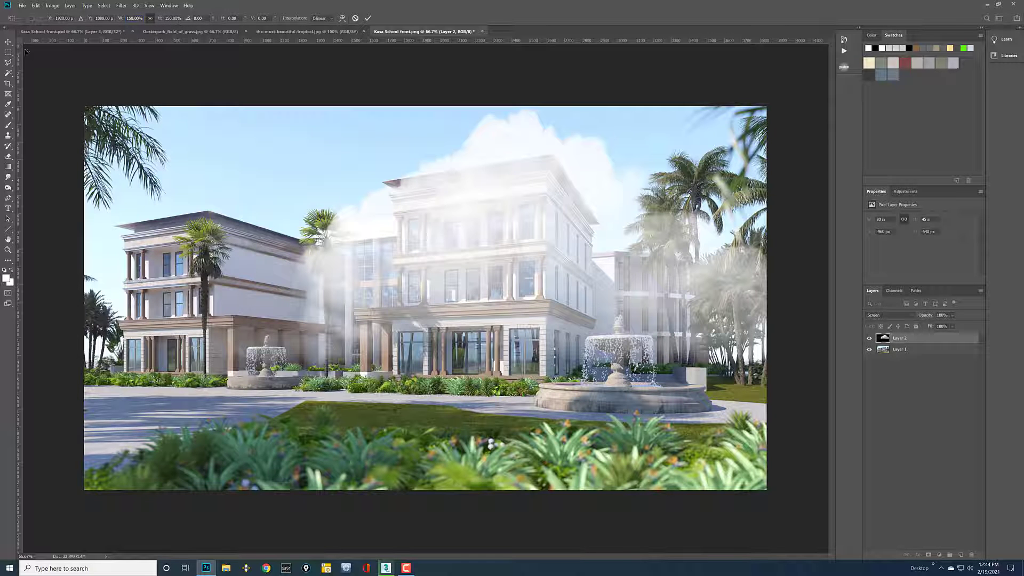
key(Return)
drag(464, 228, 425, 234)
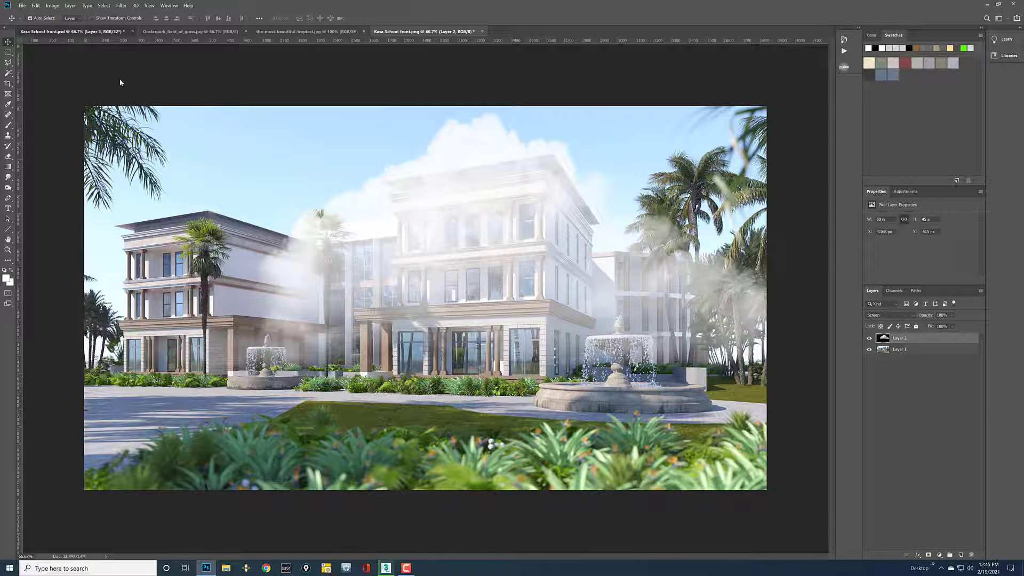
Step: In Kasa School front.psd, display the VRayLightMix group's mask, load it as a selection and copy it
scroll(944, 450, down, 3)
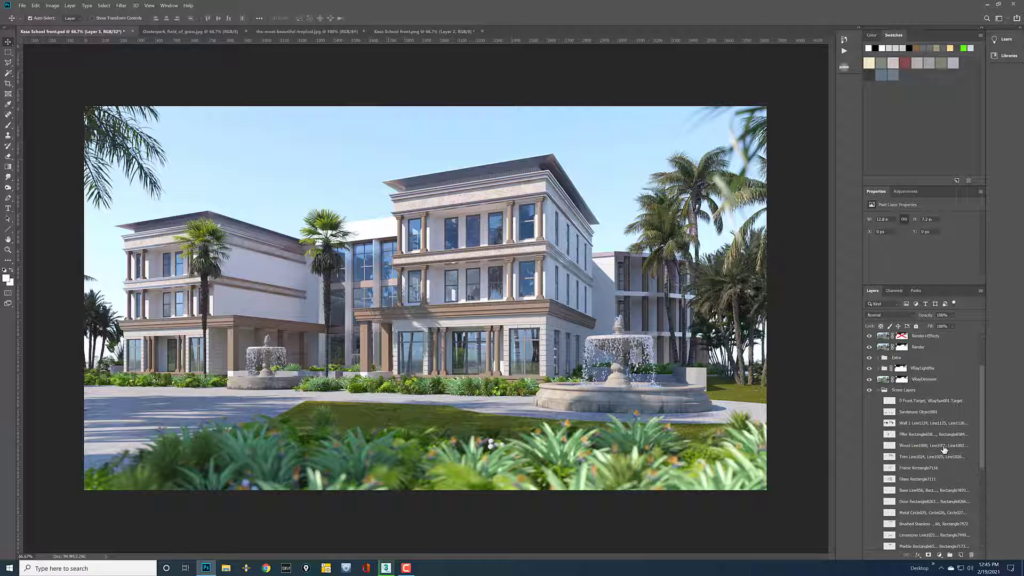
scroll(944, 449, up, 3)
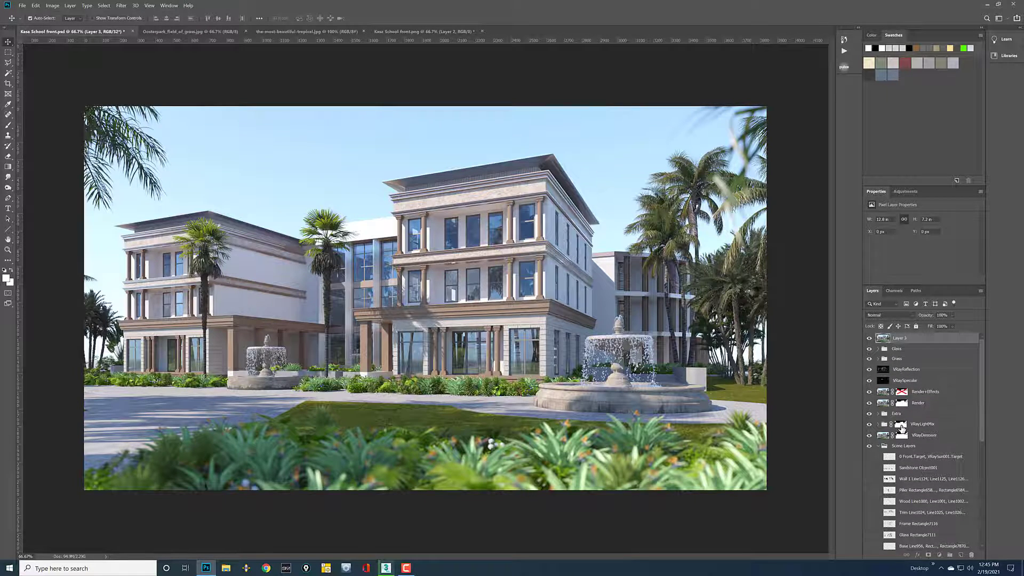
alt+click(901, 427)
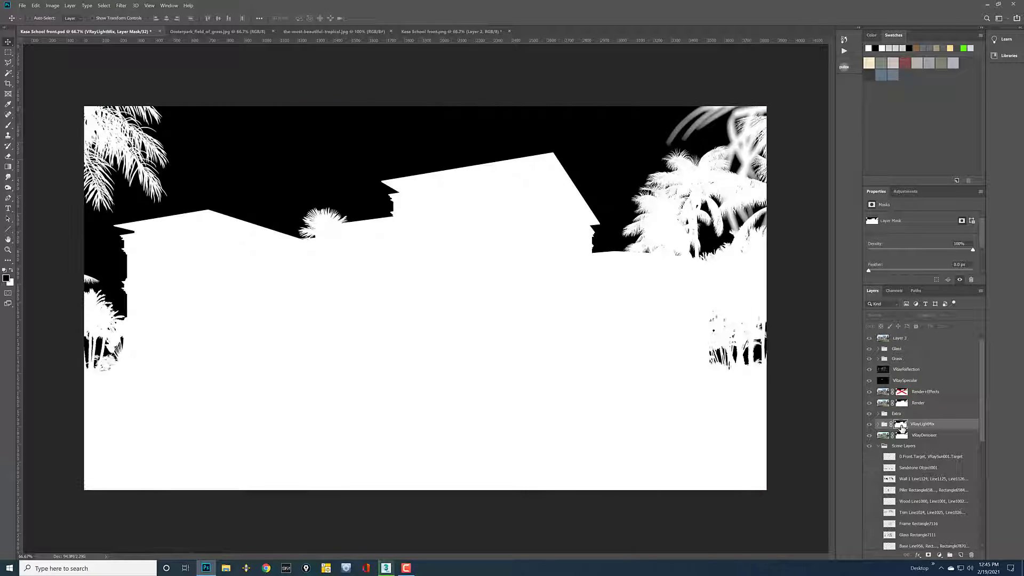
ctrl+click(901, 426)
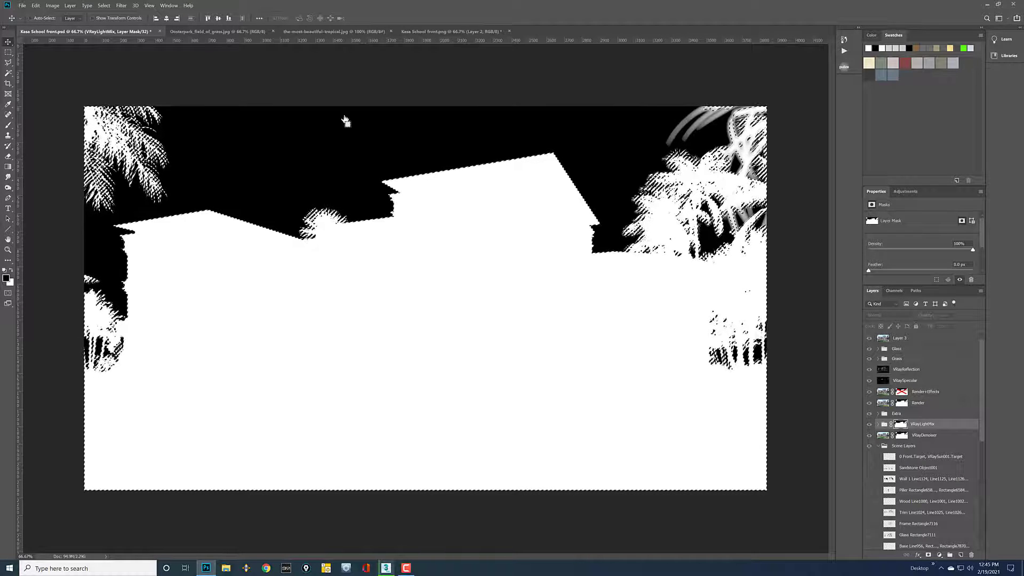
Step: Add a black layer mask to Layer 2 in Kasa School front.png and paste the copied mask into it in place
click(452, 31)
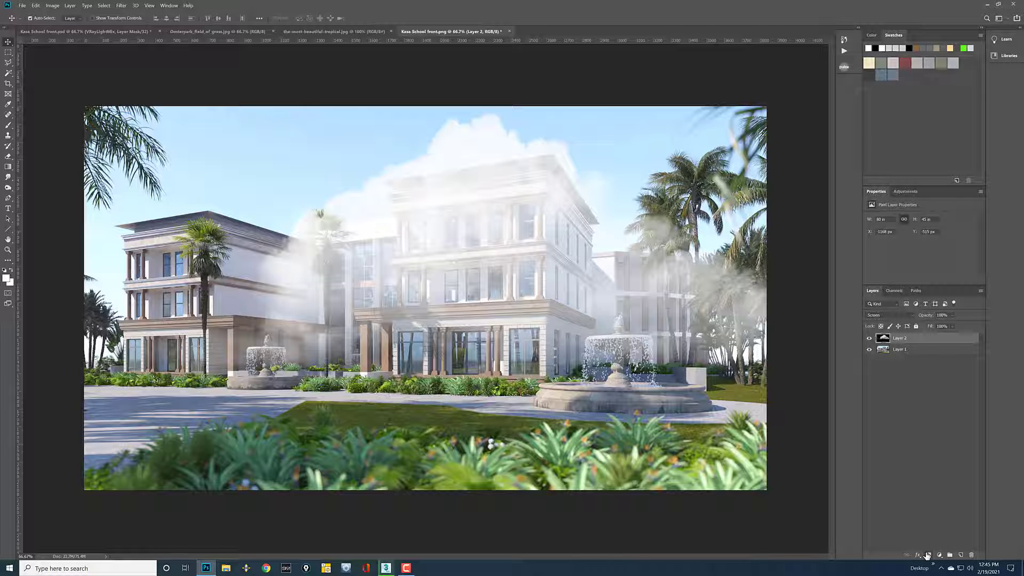
alt+click(928, 555)
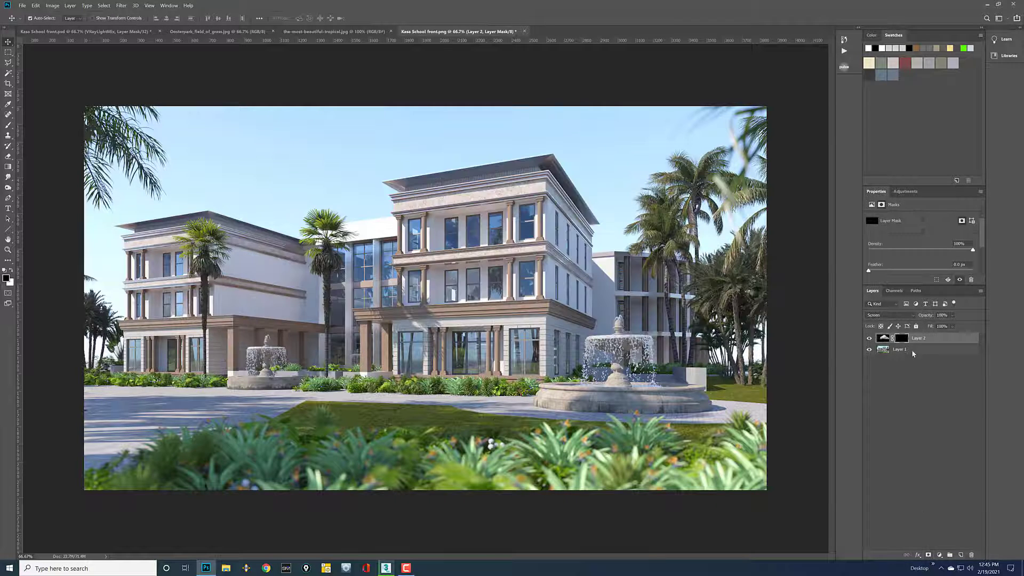
alt+click(901, 337)
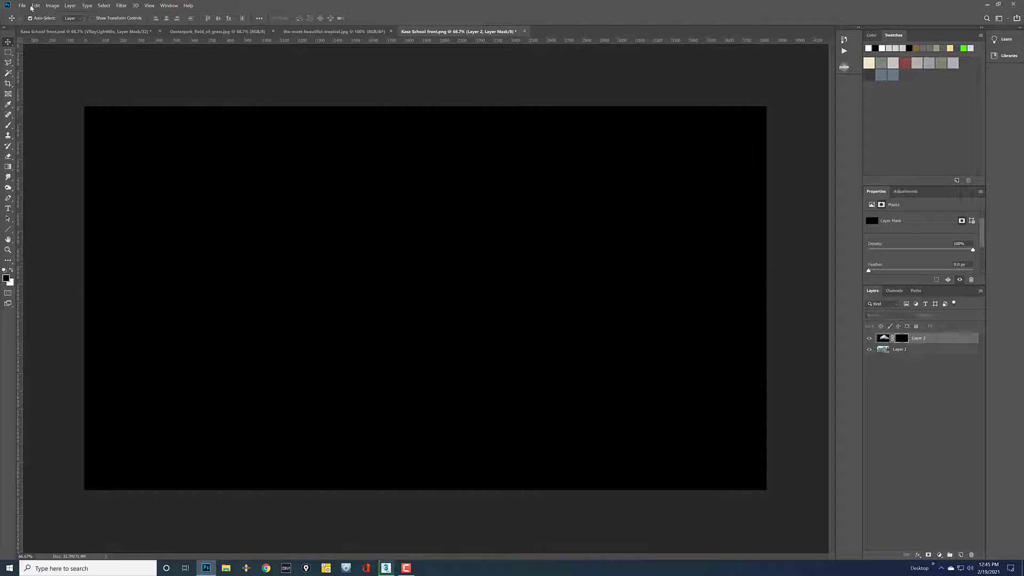
click(33, 6)
click(146, 88)
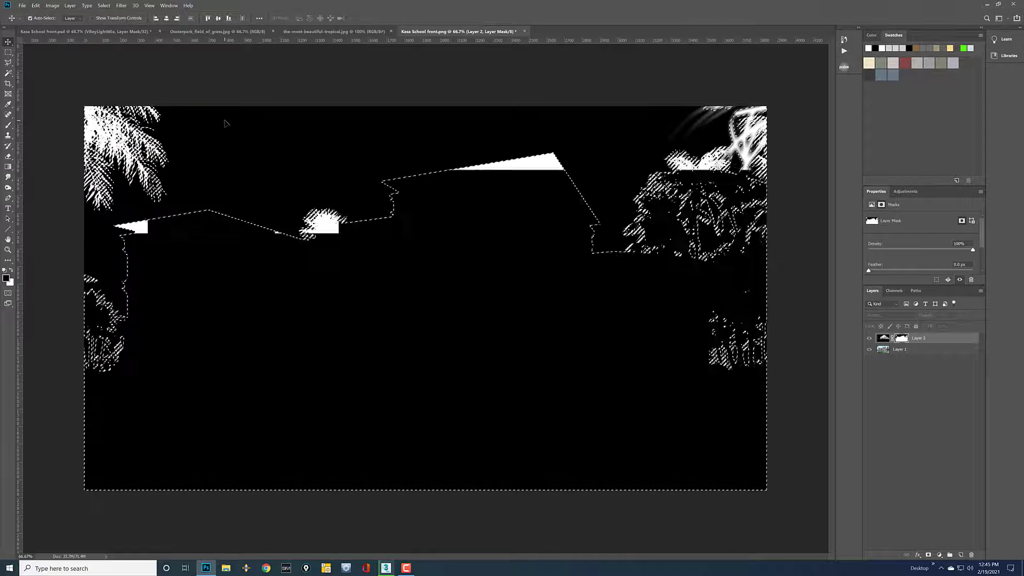
Step: Try inverting the pasted mask with its selection still active, and go back to the Paste in Place history state
click(36, 6)
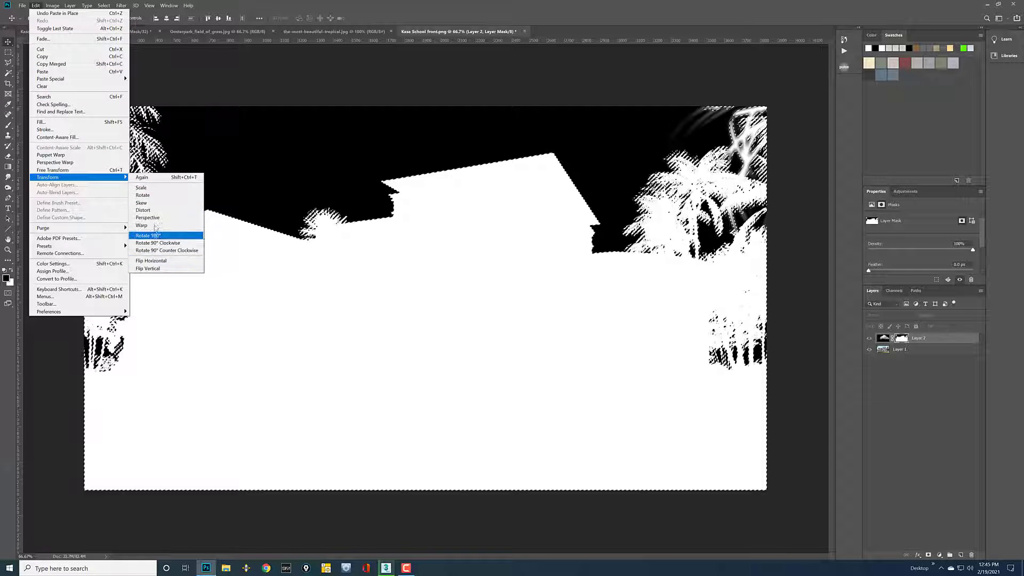
mouse_move(52, 6)
mouse_move(80, 24)
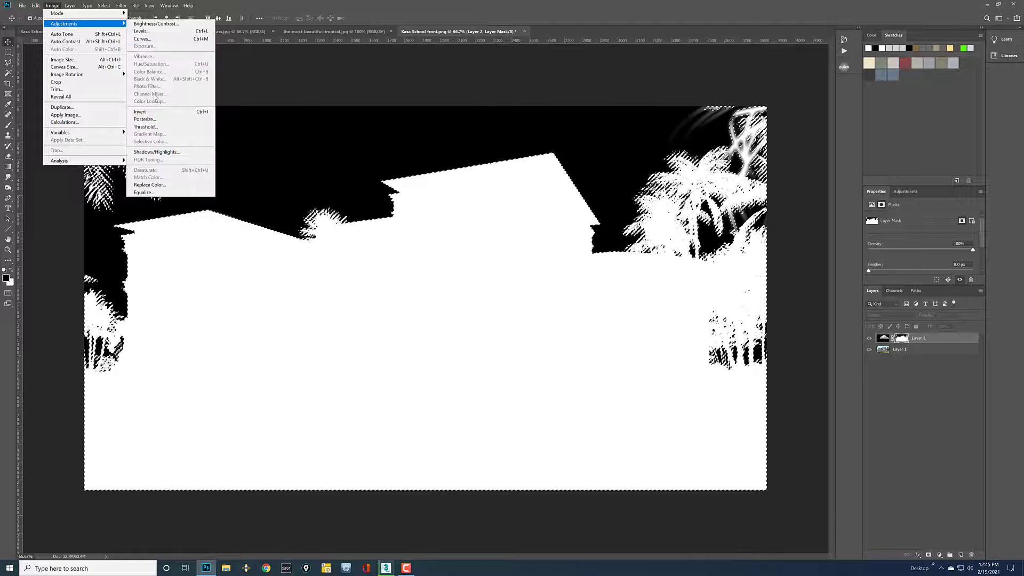
click(152, 112)
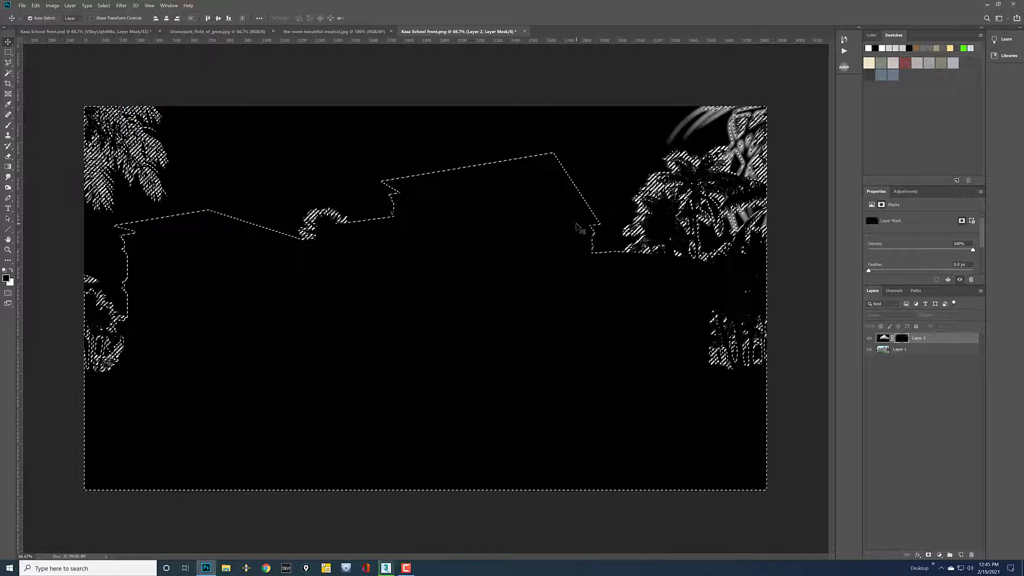
key(ctrl+d)
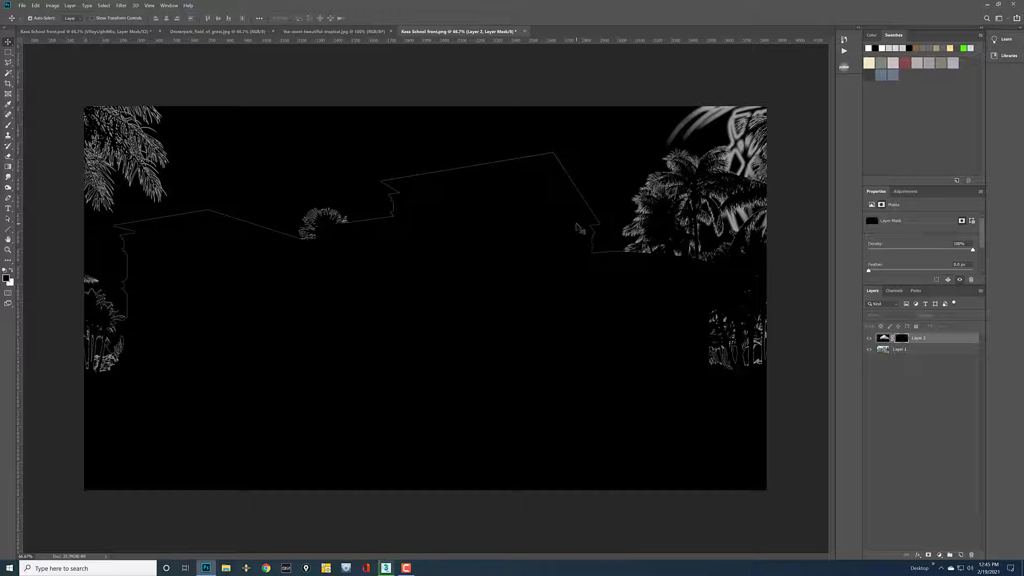
key(ctrl+z)
click(844, 39)
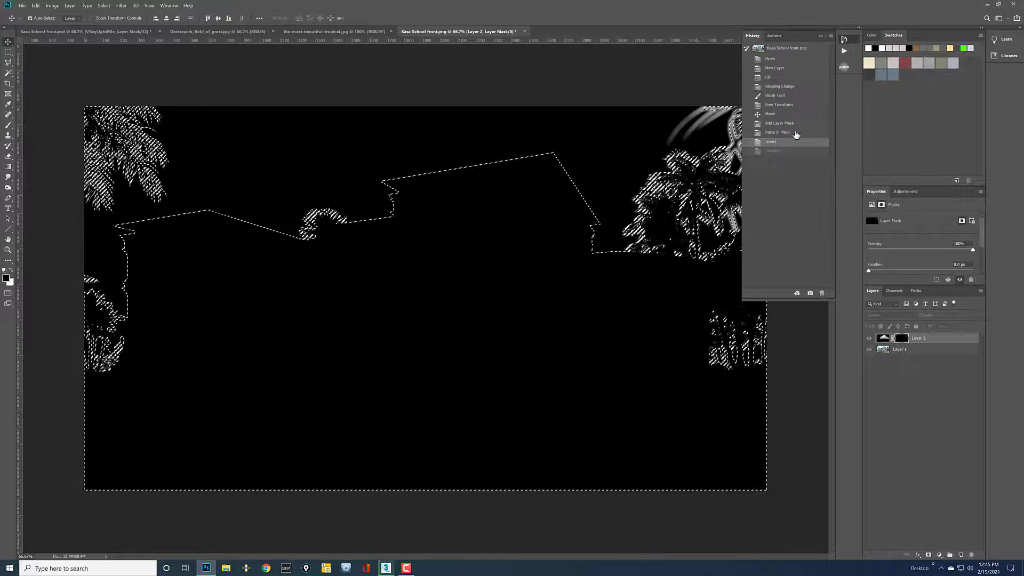
click(797, 133)
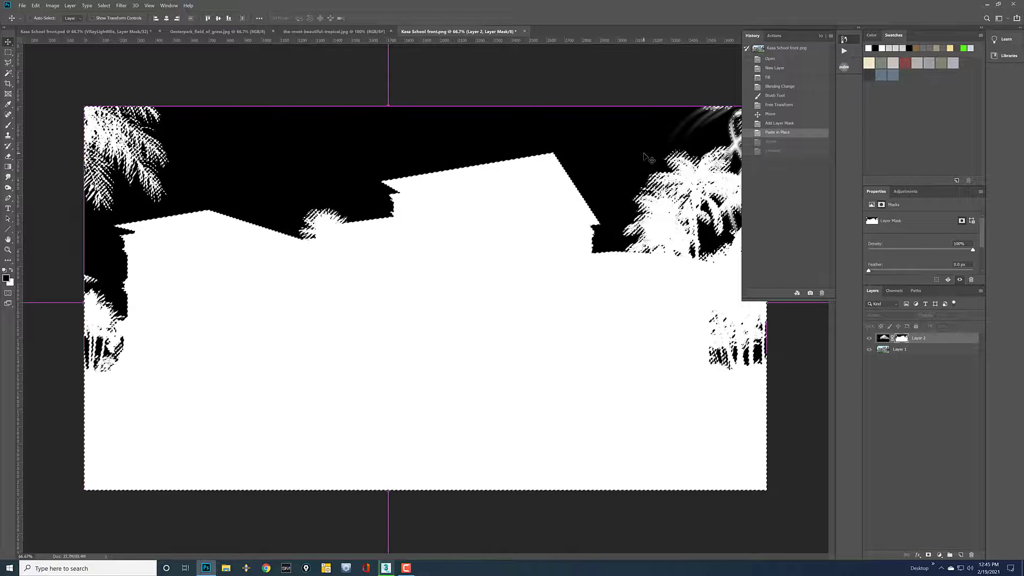
Step: Deselect, invert Layer 2's mask so only the sky is white, and return to the normal image view
key(ctrl+d)
click(52, 6)
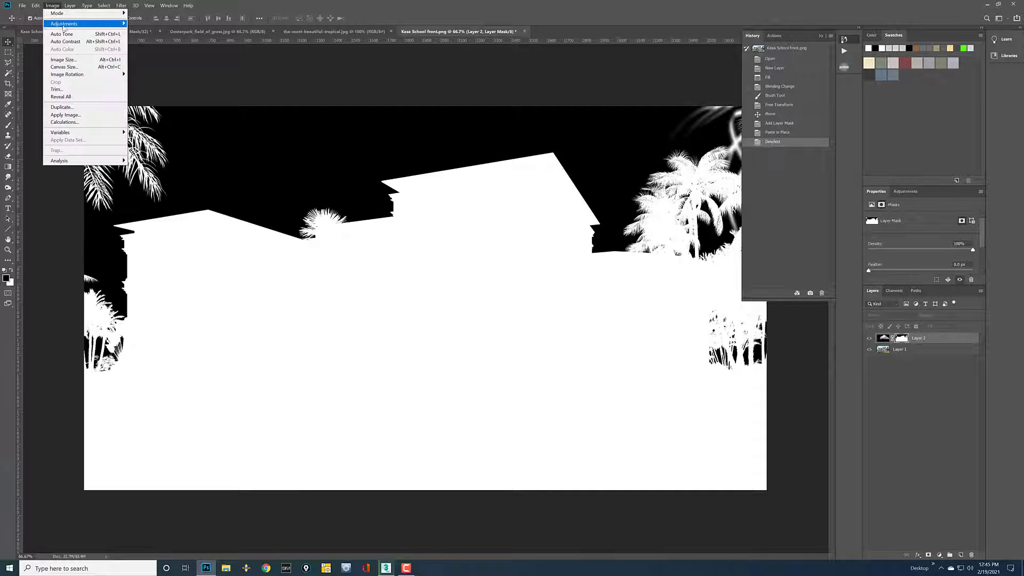
mouse_move(64, 25)
click(155, 110)
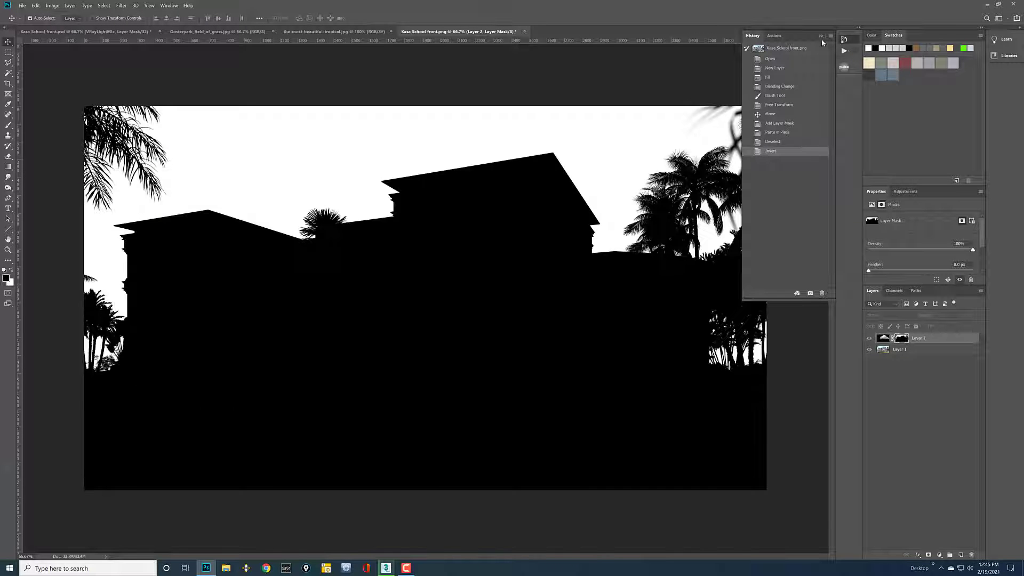
click(821, 36)
alt+click(901, 338)
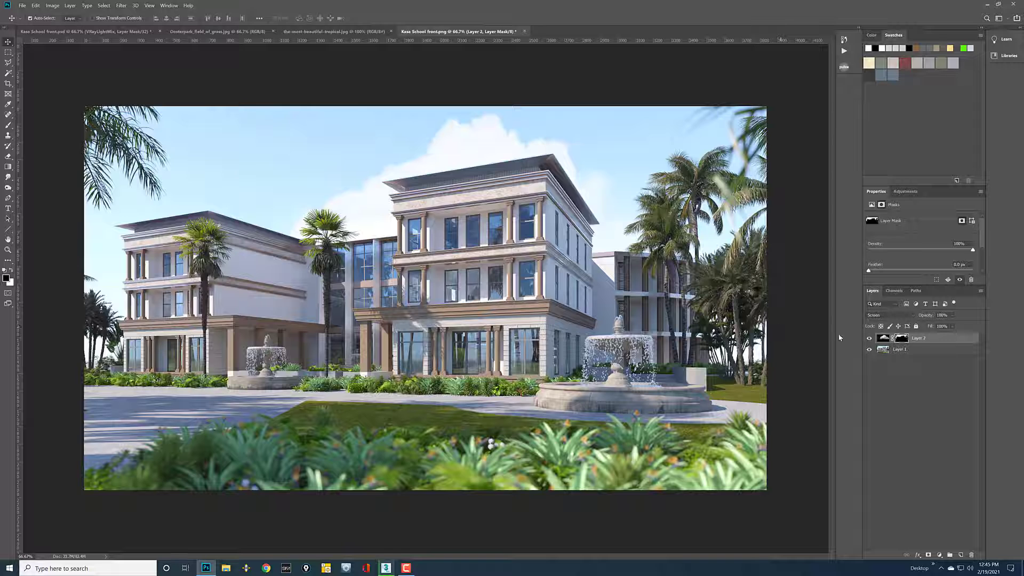
Step: Toggle Layer 2's visibility to compare the render with and without the masked cloud
click(869, 339)
click(869, 339)
click(870, 339)
click(869, 340)
Step: Target Layer 2's image instead of its mask, cancel the Fill command and reset the colours to default black and white
click(883, 338)
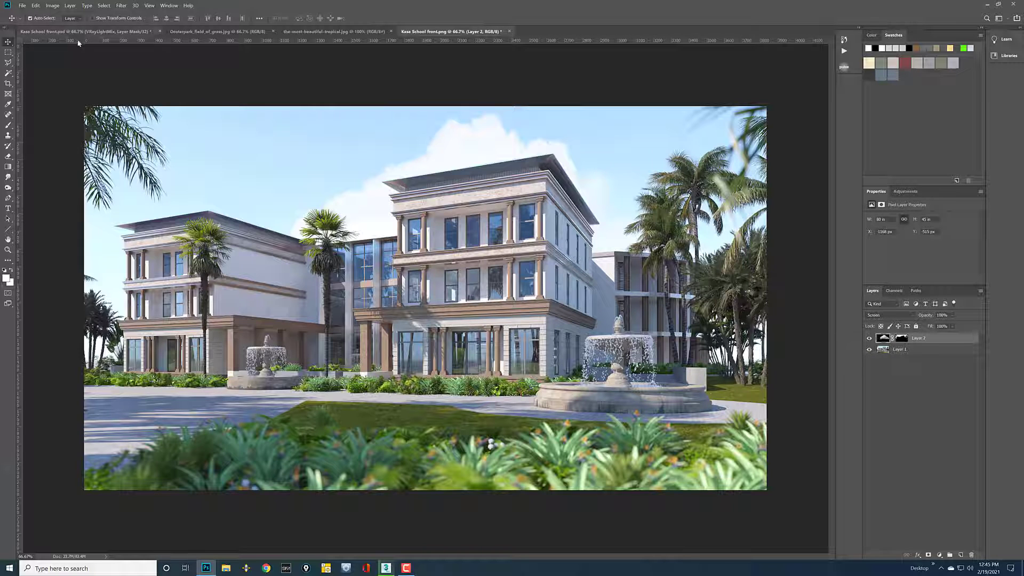
click(36, 5)
click(42, 121)
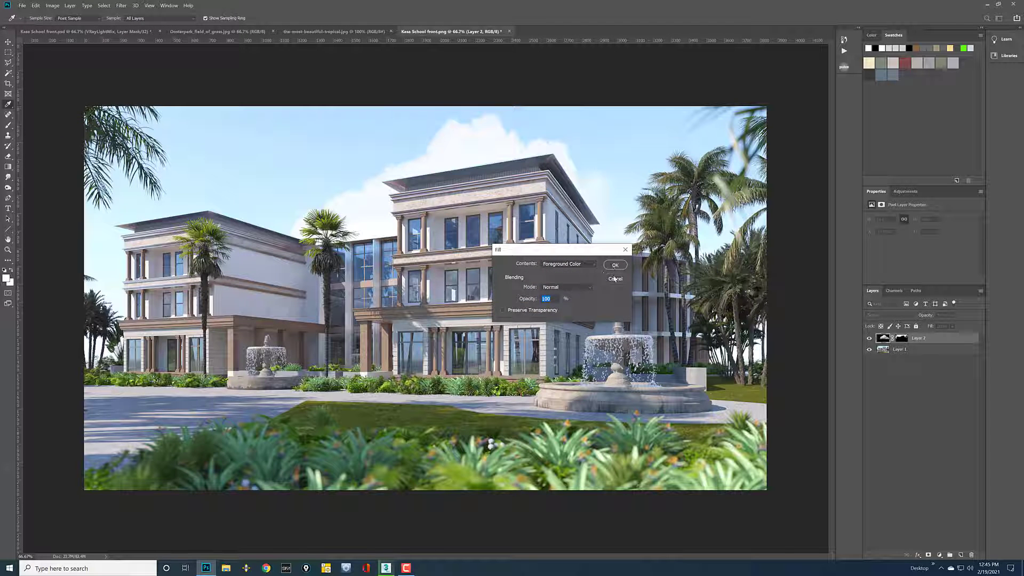
click(614, 278)
key(v)
key(d)
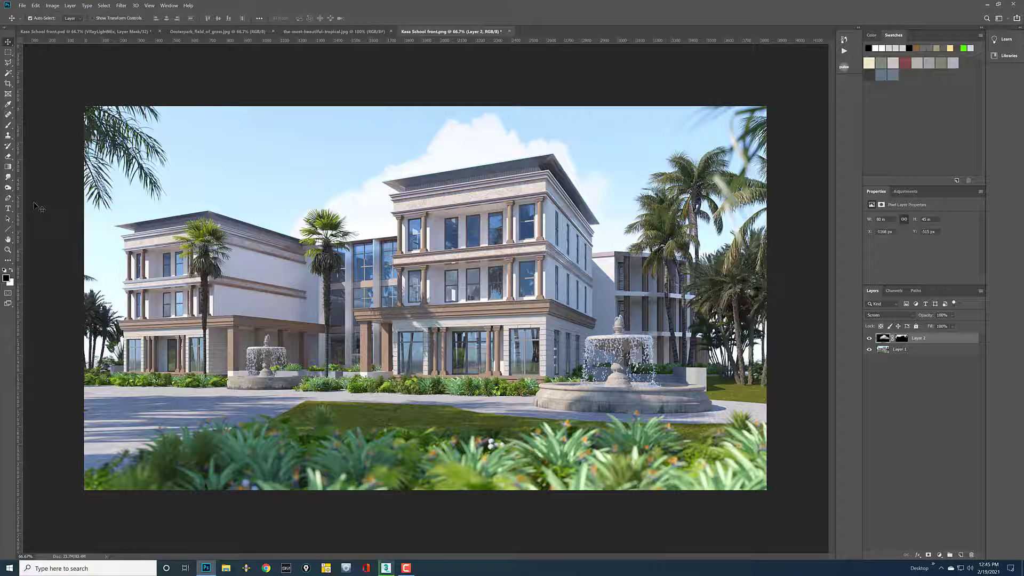
Step: Fill Layer 2's image with black to clear the previously painted cloud
click(39, 5)
click(52, 121)
click(35, 6)
click(54, 122)
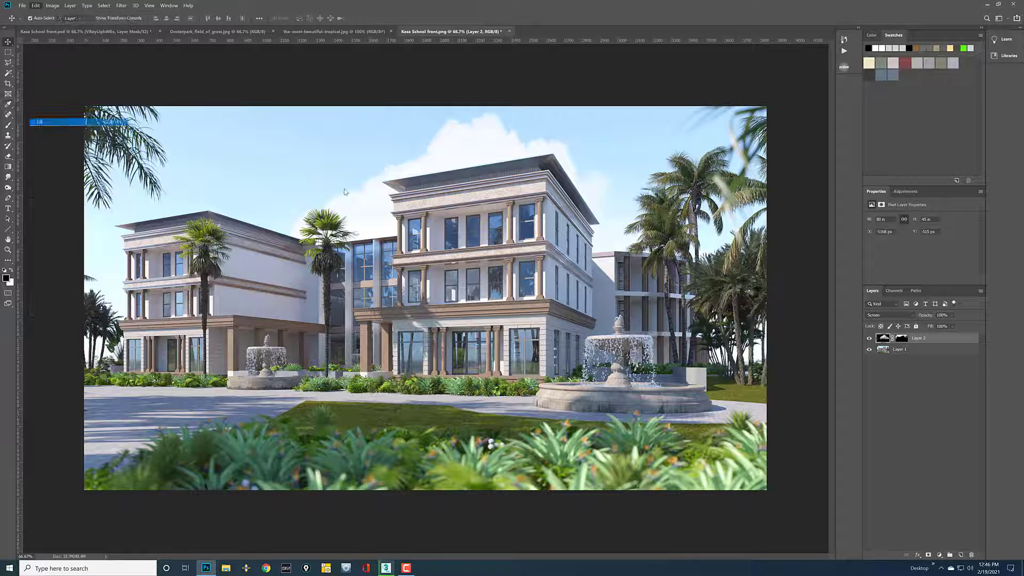
click(548, 264)
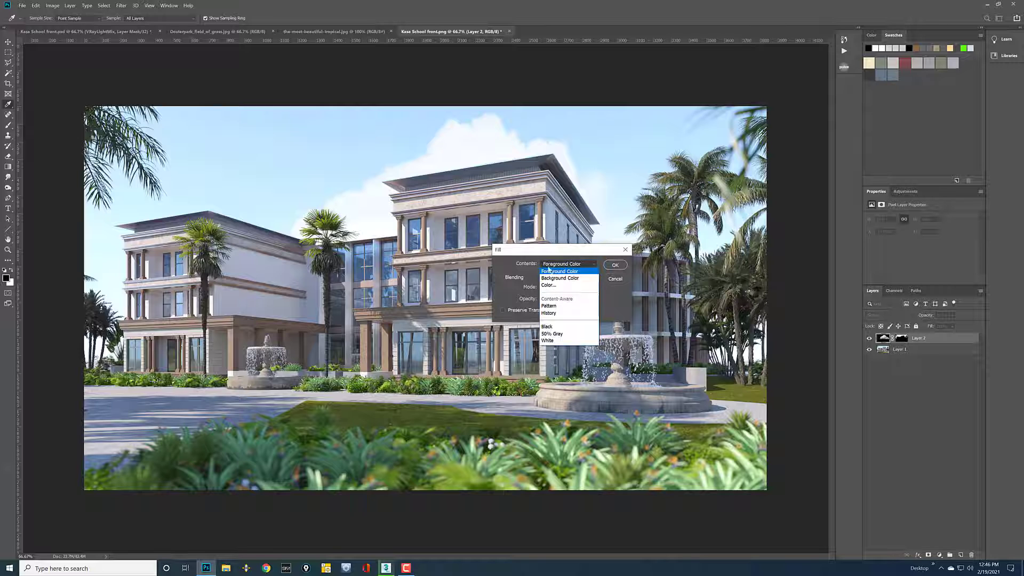
click(565, 326)
click(613, 267)
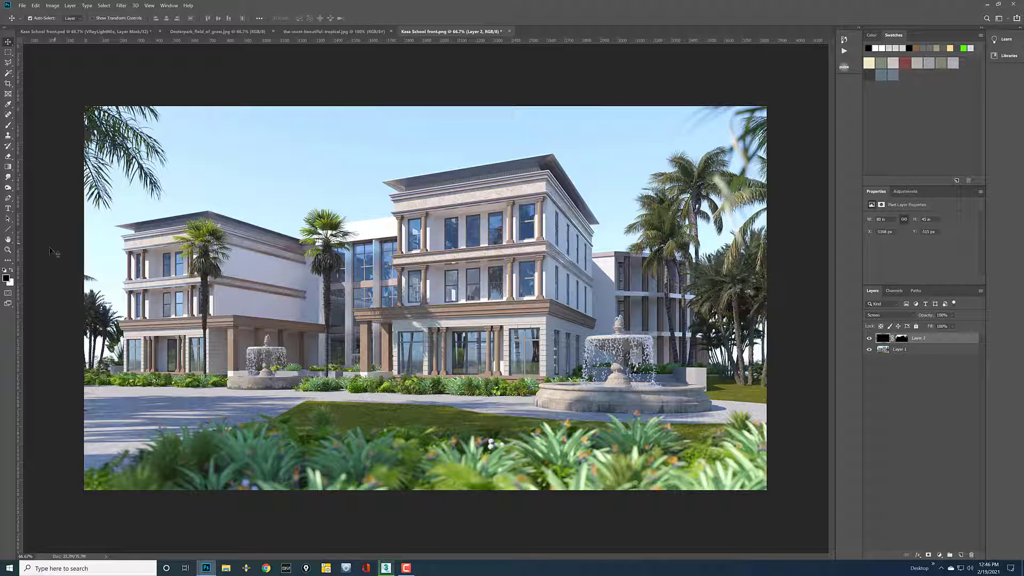
Step: Paint white clouds across the sky on Layer 2 using the Clouds & Skies 00 brush at 5000 px
click(11, 271)
click(7, 132)
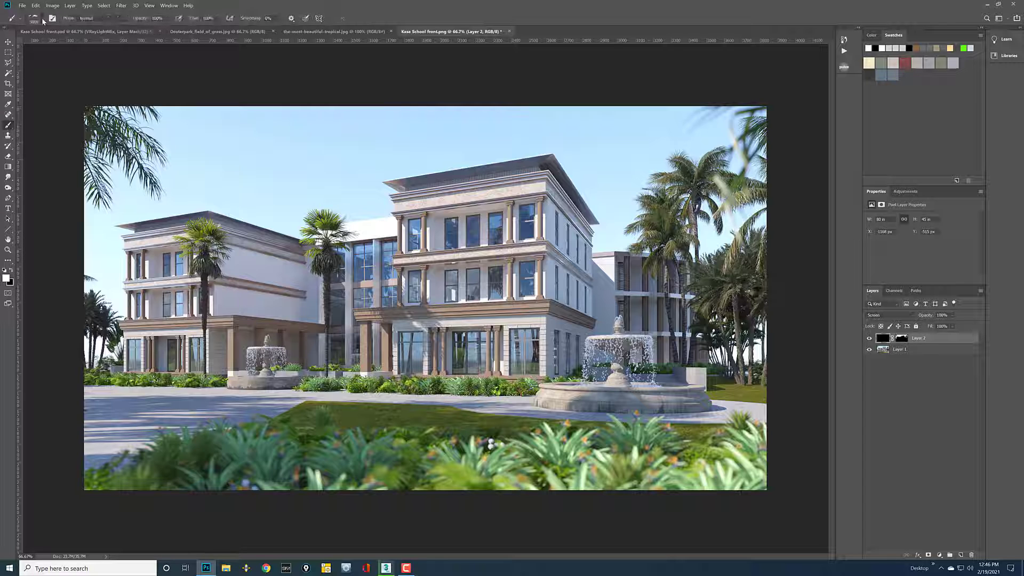
click(43, 18)
scroll(158, 133, up, 2)
mouse_move(215, 217)
mouse_down()
mouse_move(214, 140)
mouse_move(214, 156)
mouse_up()
click(148, 207)
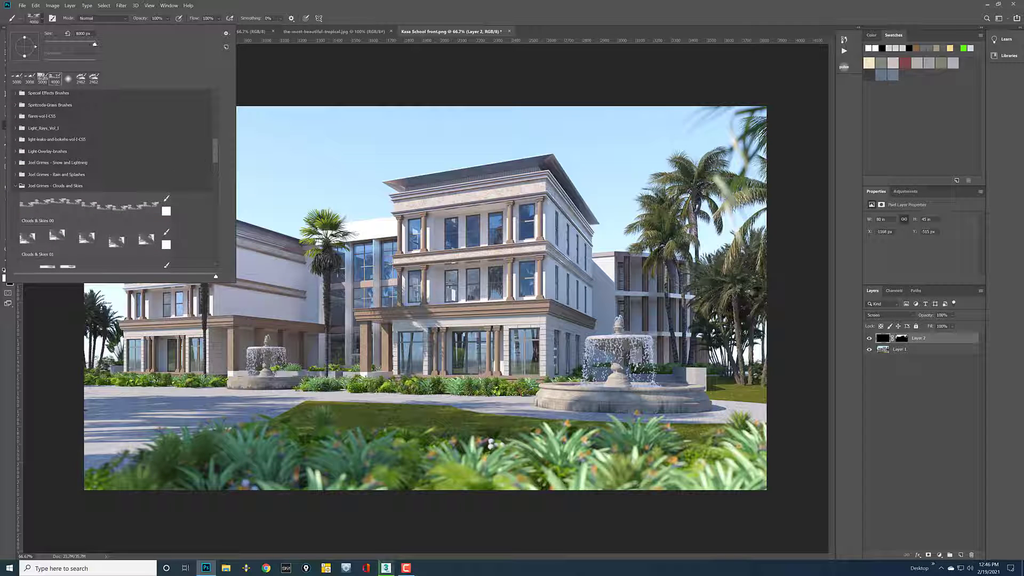
drag(96, 47, 93, 47)
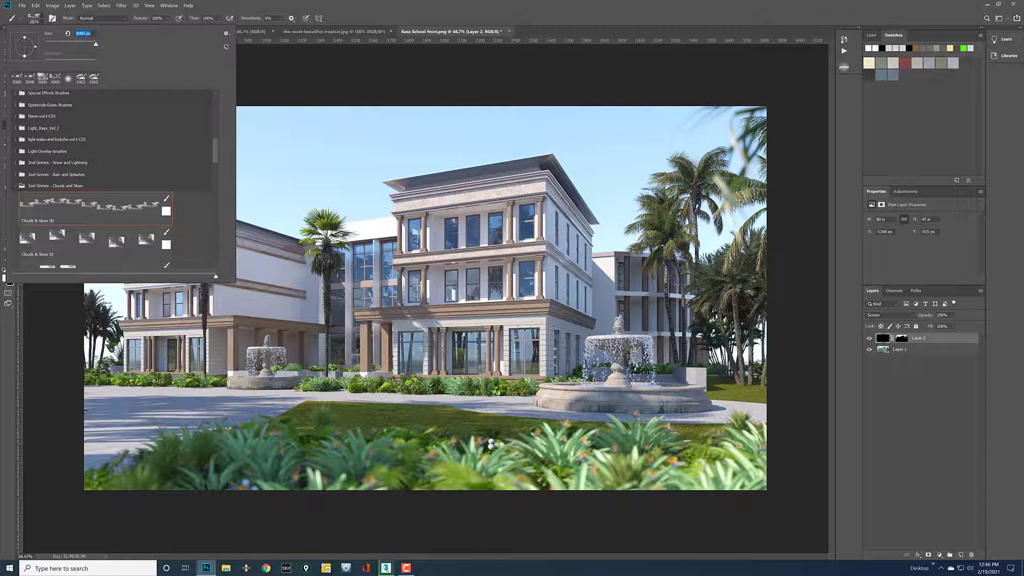
click(455, 253)
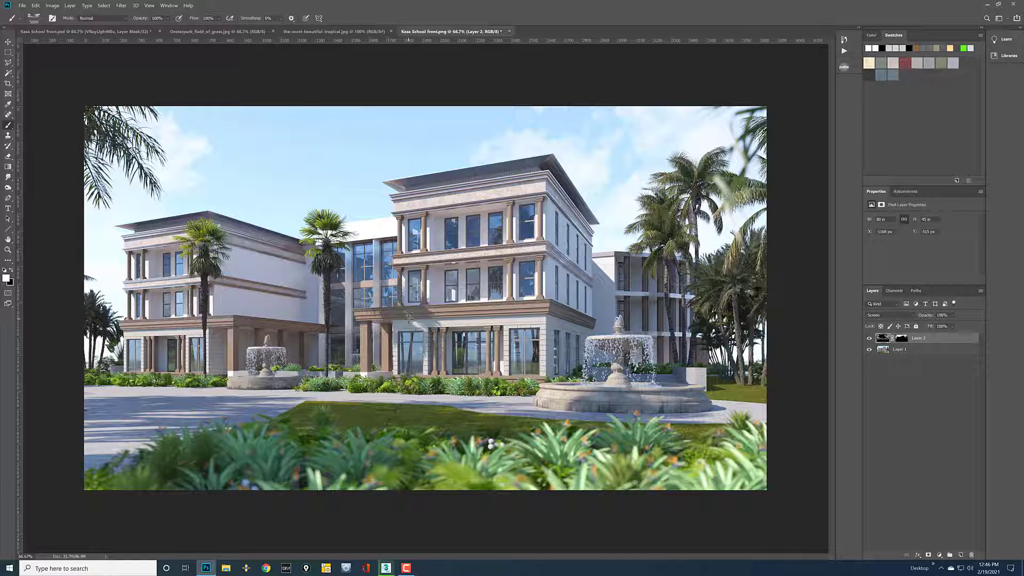
Step: Toggle Layer 2's visibility to compare the sky with and without clouds, and merge it down into Layer 1
click(869, 339)
click(869, 339)
click(869, 339)
click(868, 339)
key(ctrl+e)
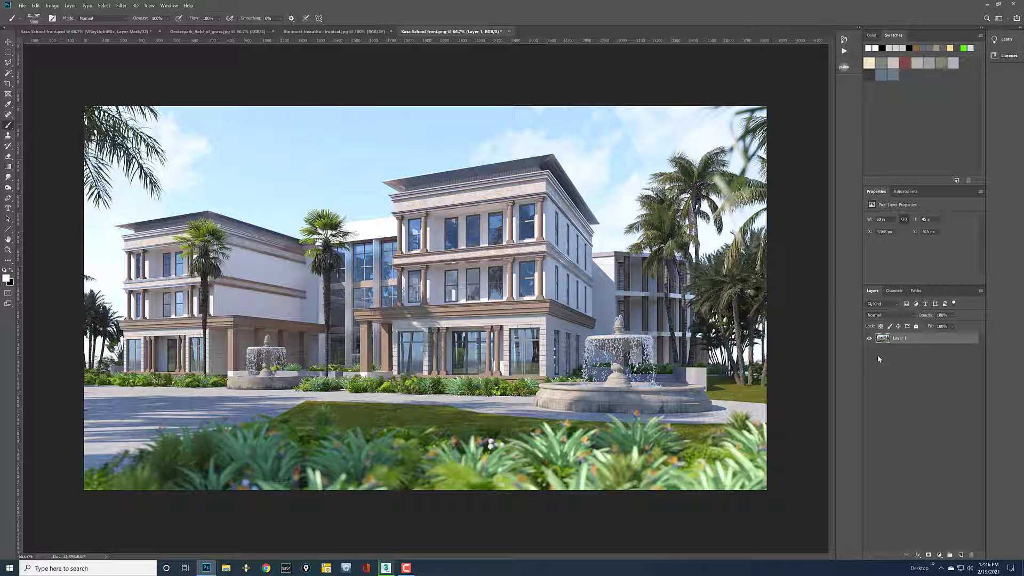